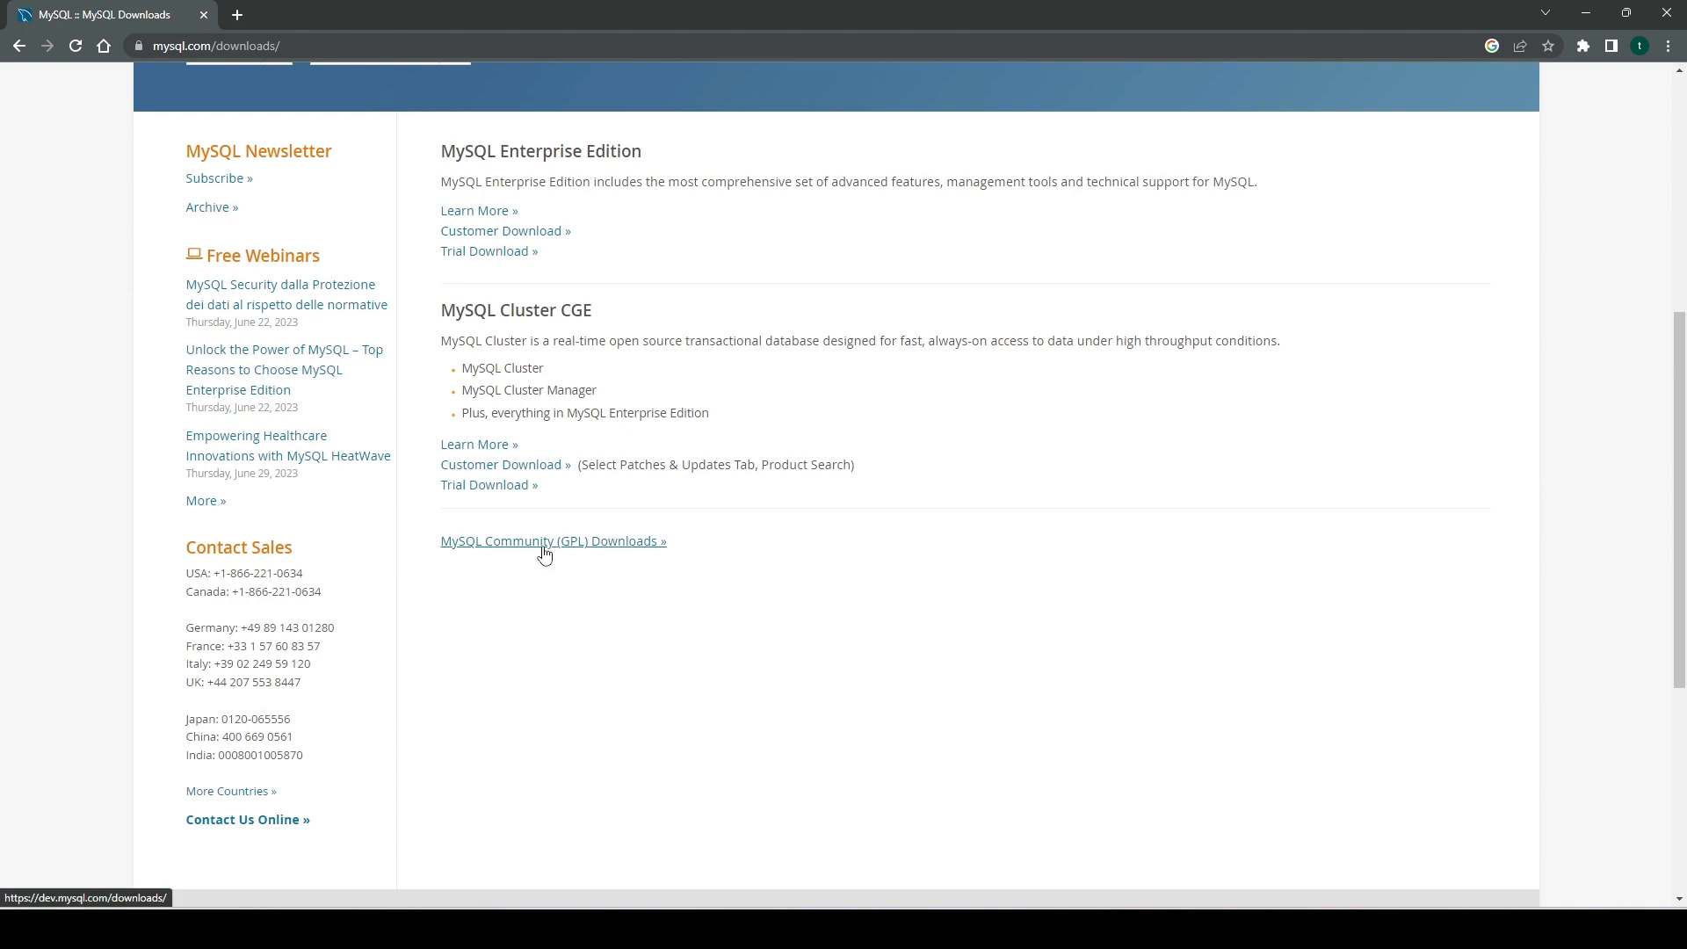
- Download the 428.3M MySQL Installer 8.0.33 for Microsoft Windows from MySQL Community Downloads without signing in
left_click(545, 552)
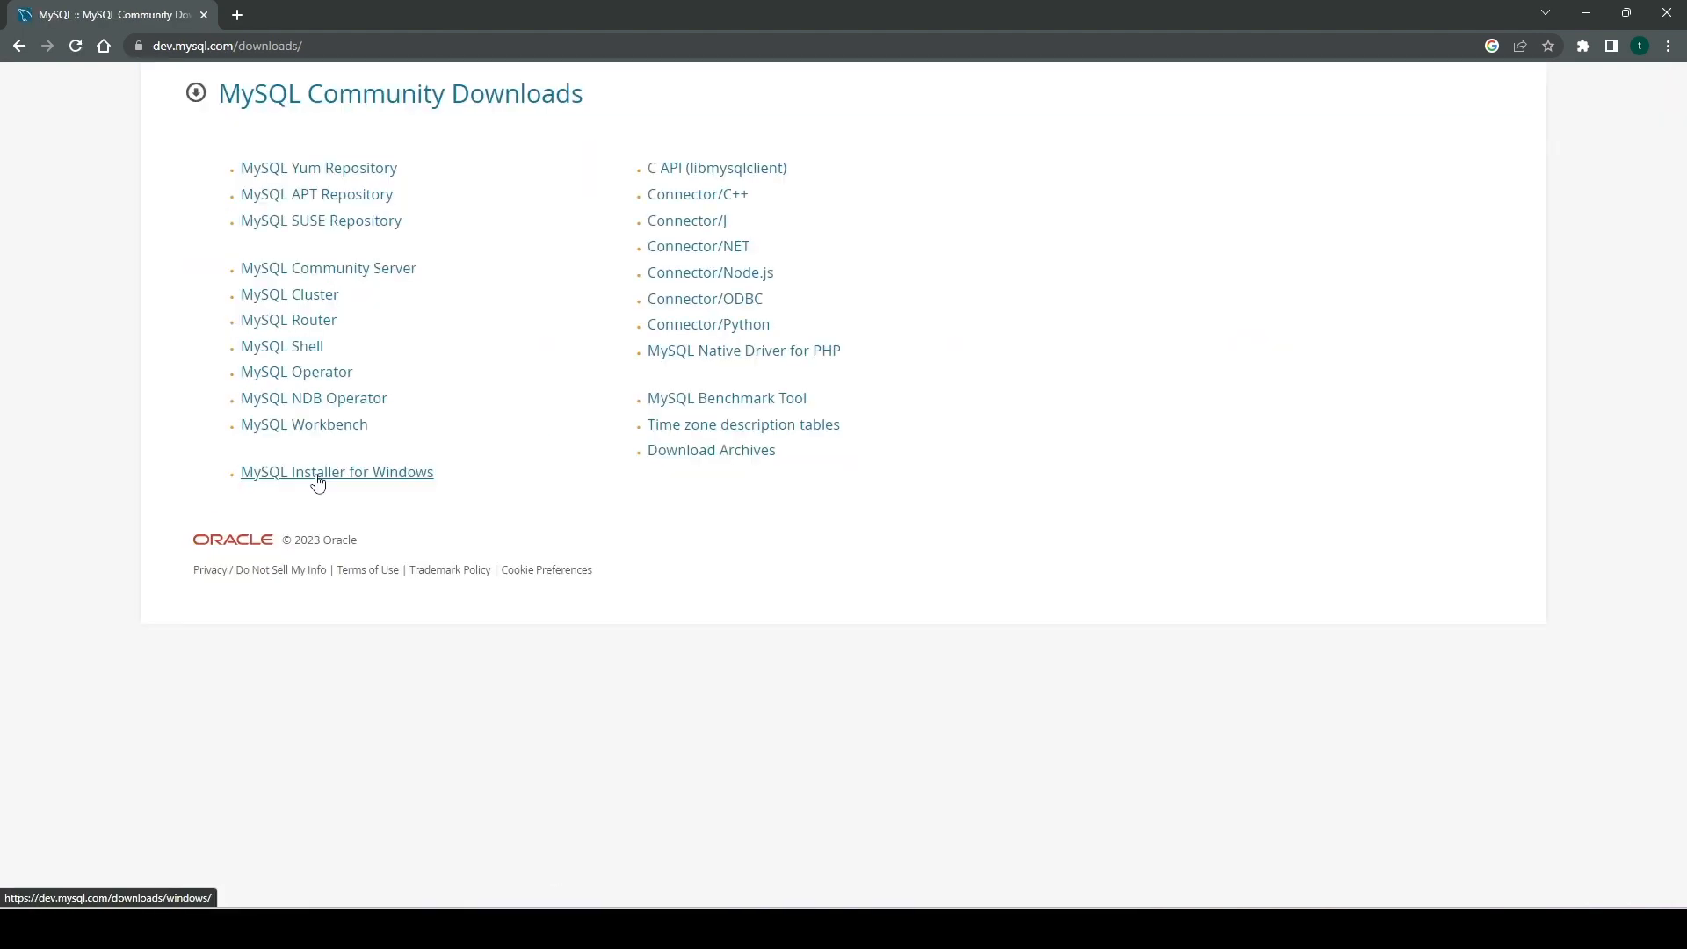
left_click(317, 483)
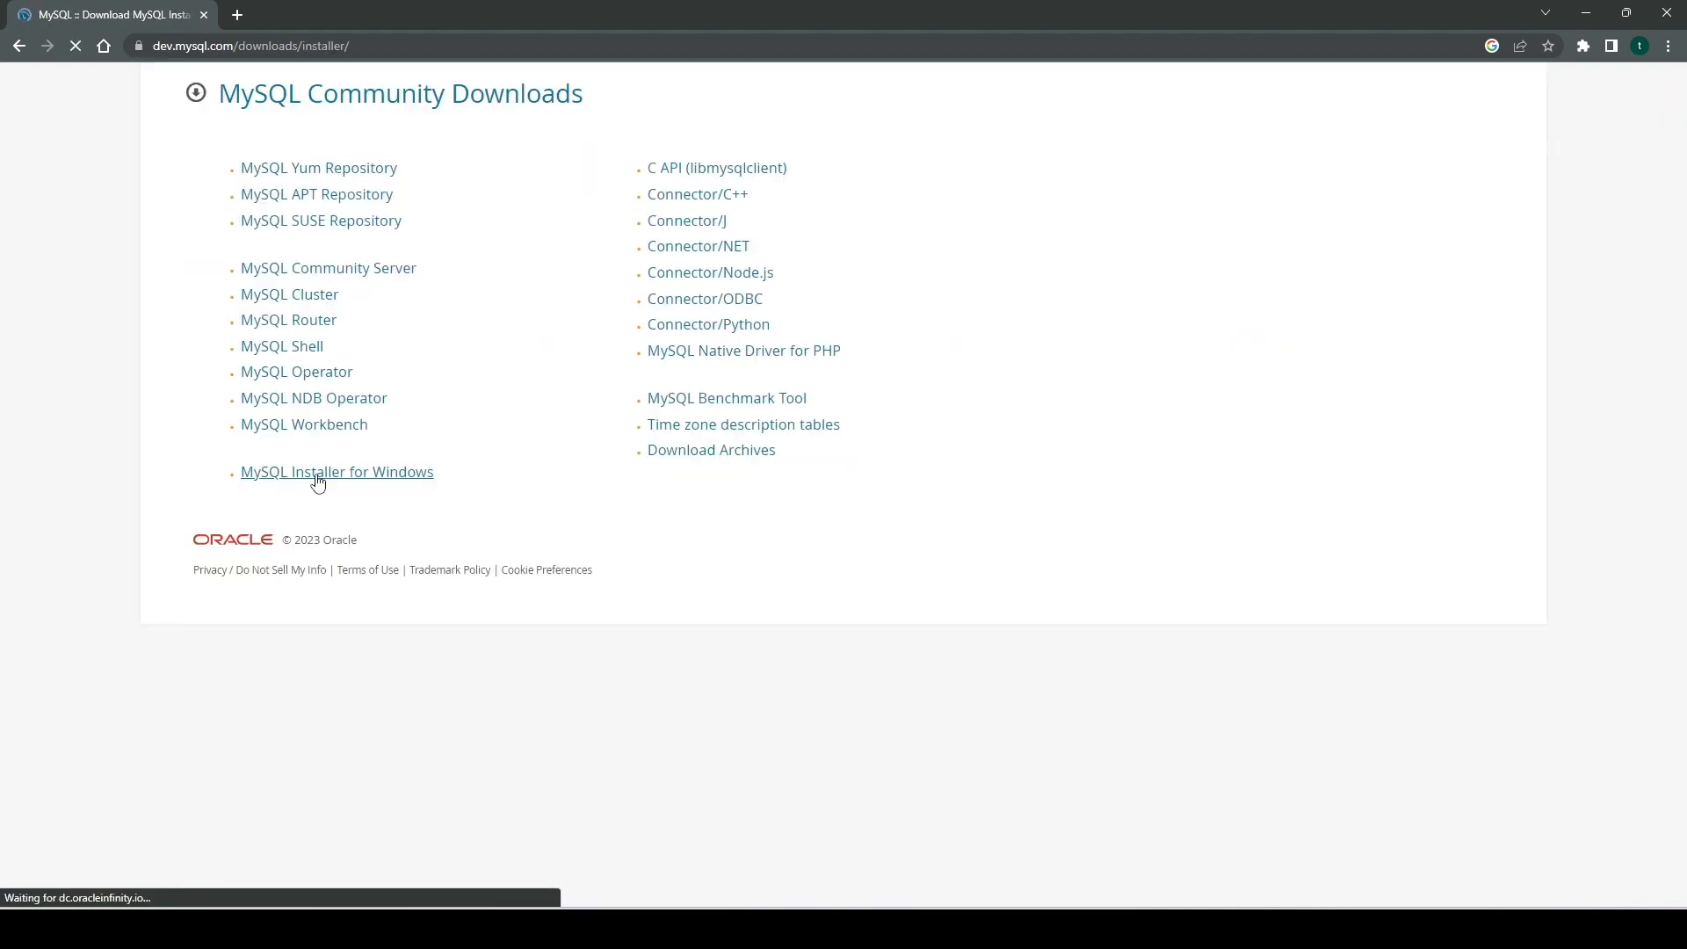
left_click(590, 348)
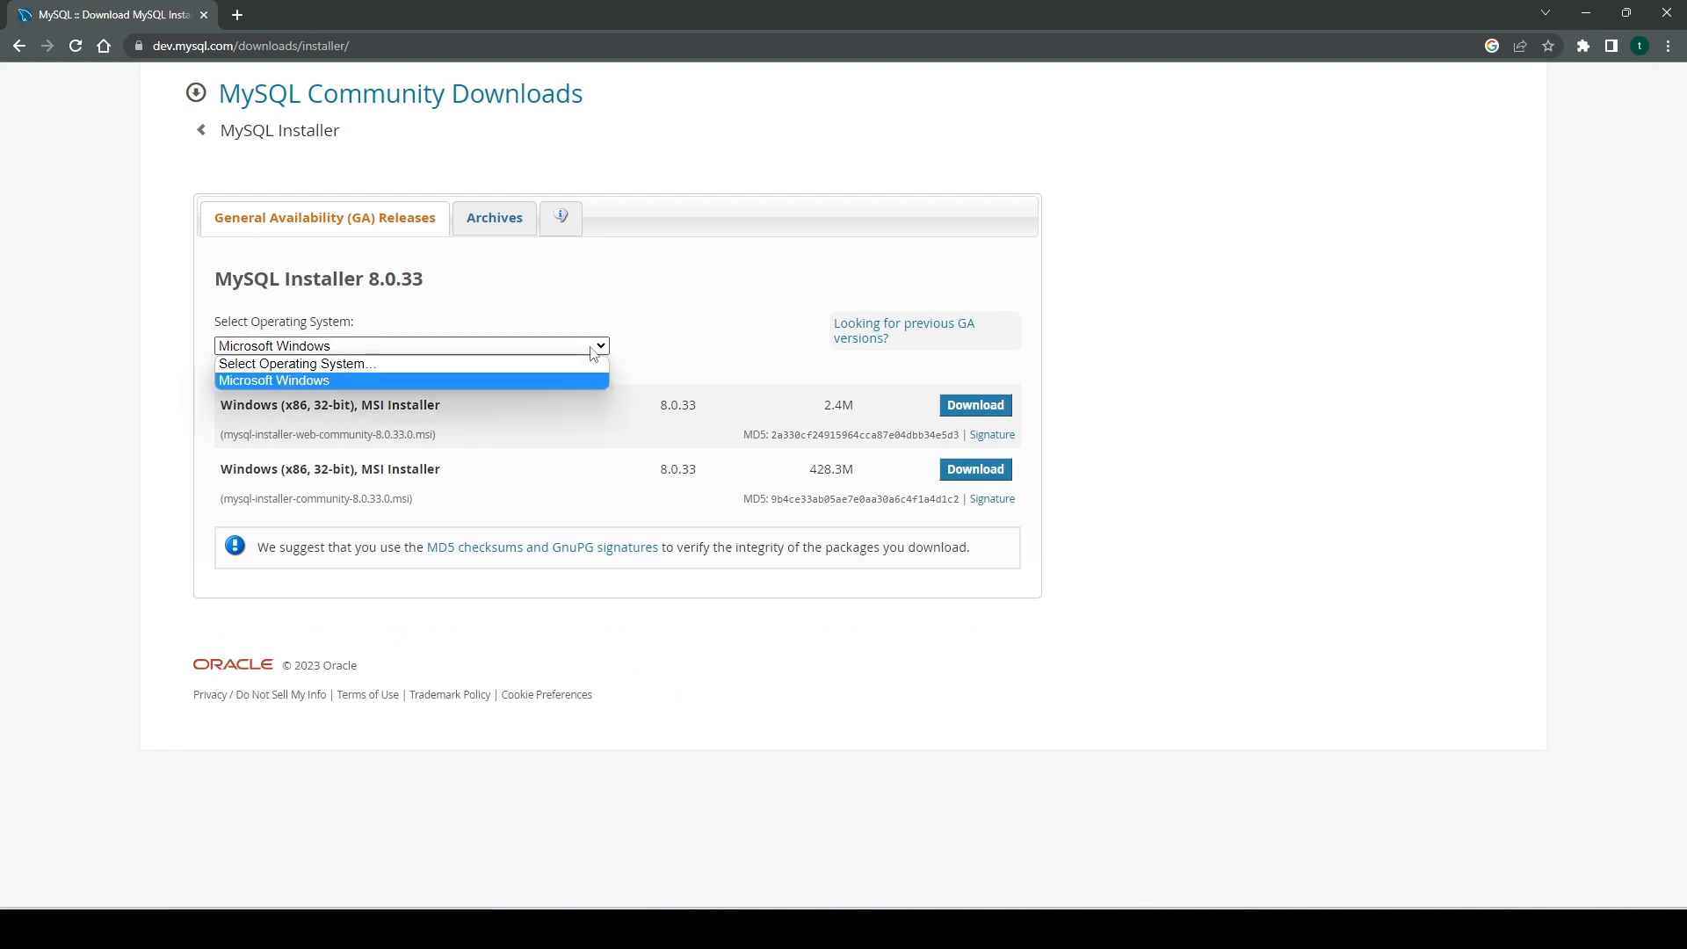
left_click(590, 348)
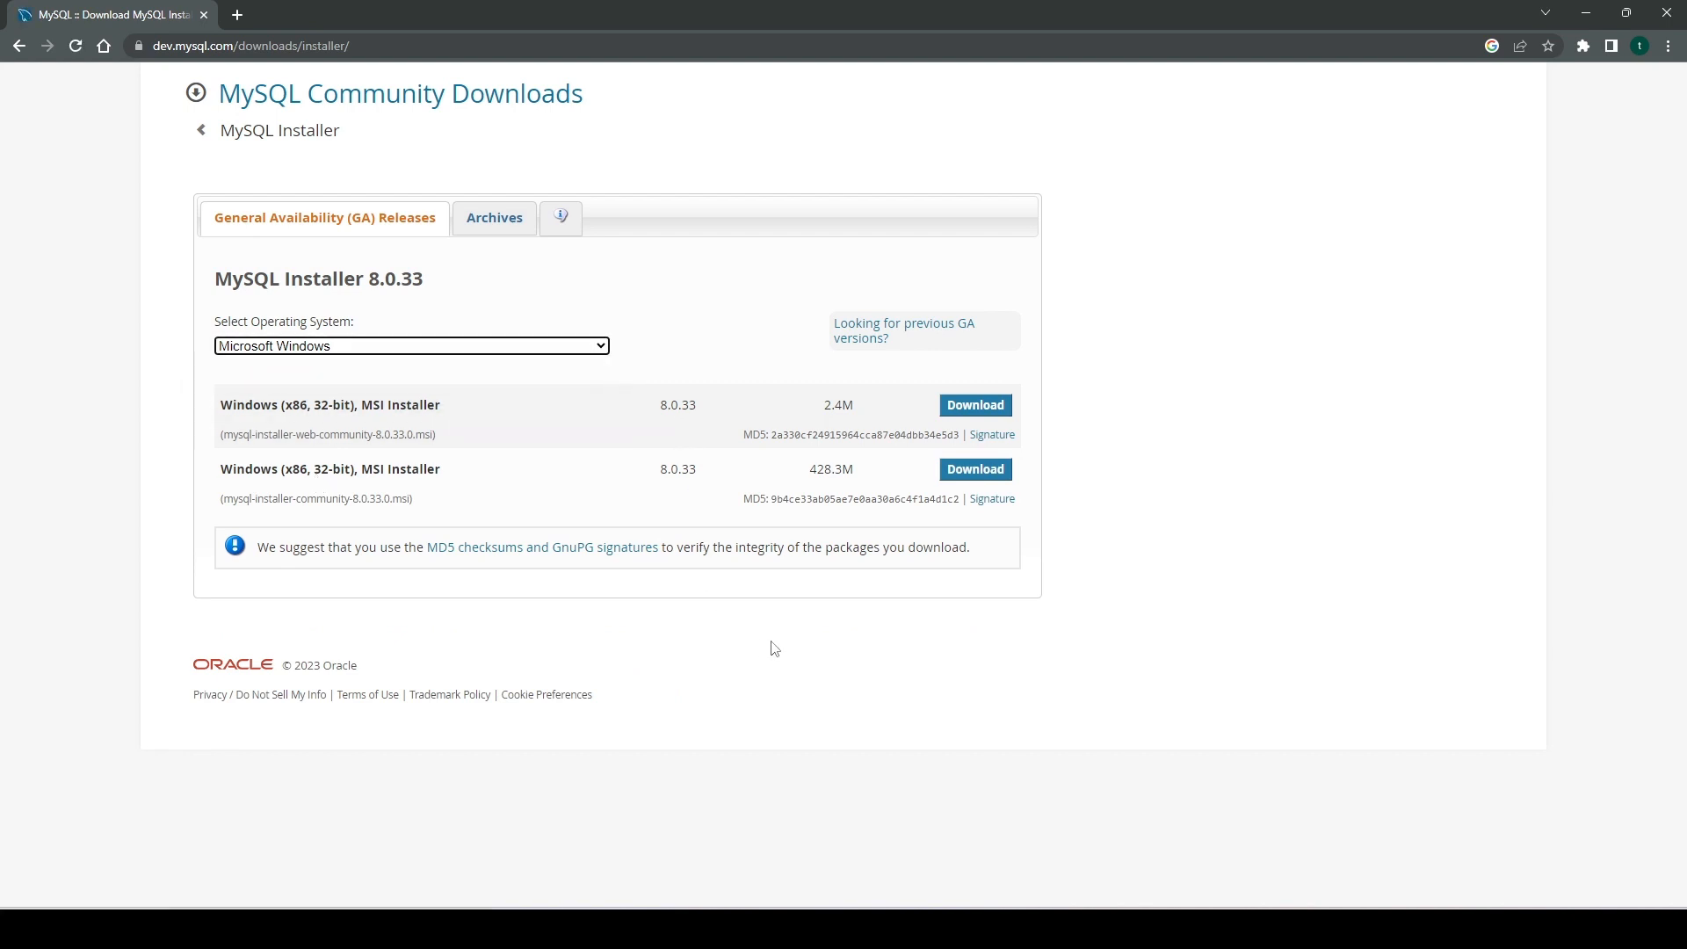
left_click(950, 471)
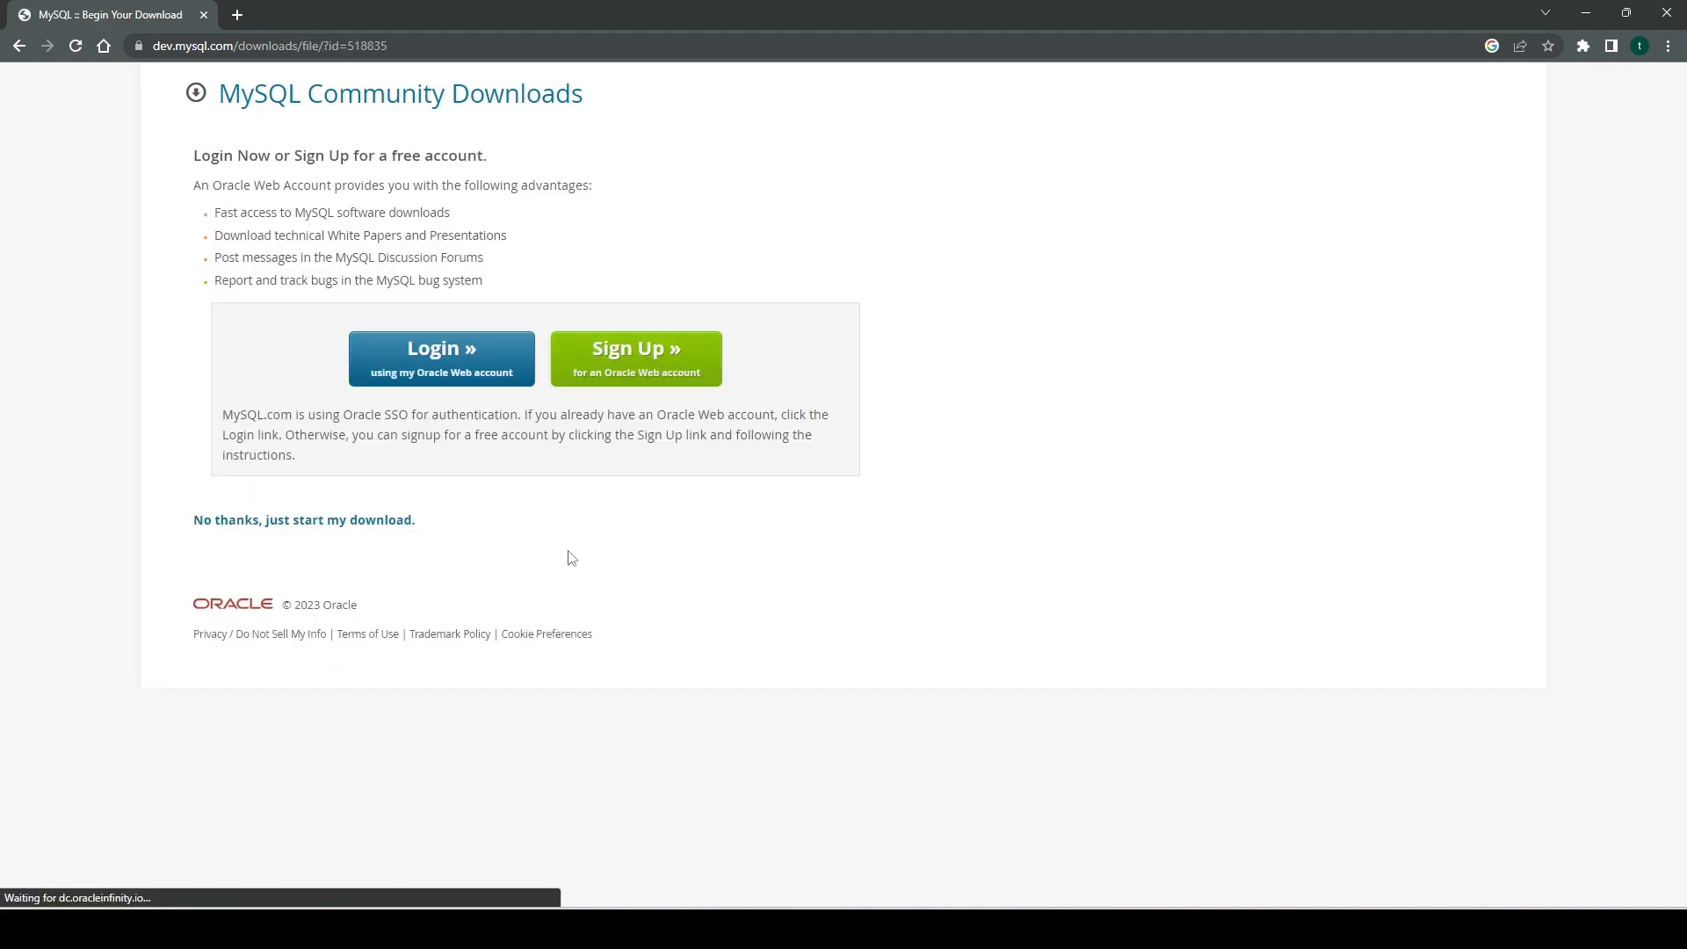
left_click(342, 524)
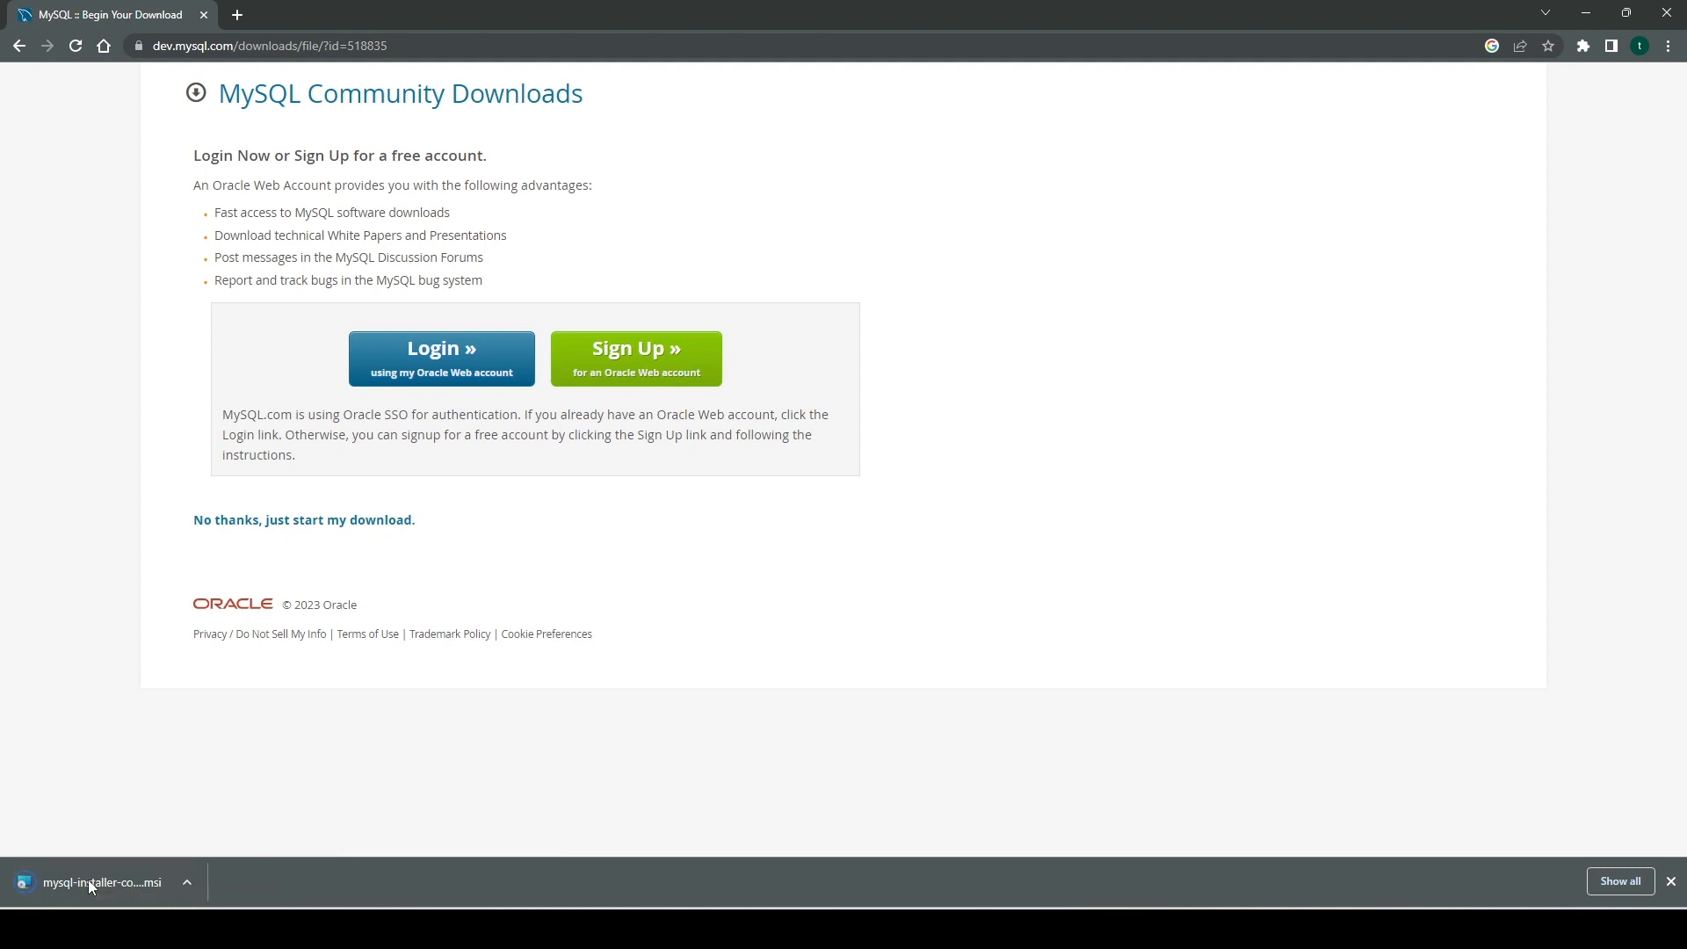
- Launch the downloaded MySQL installer and choose the Custom setup type
left_click(90, 883)
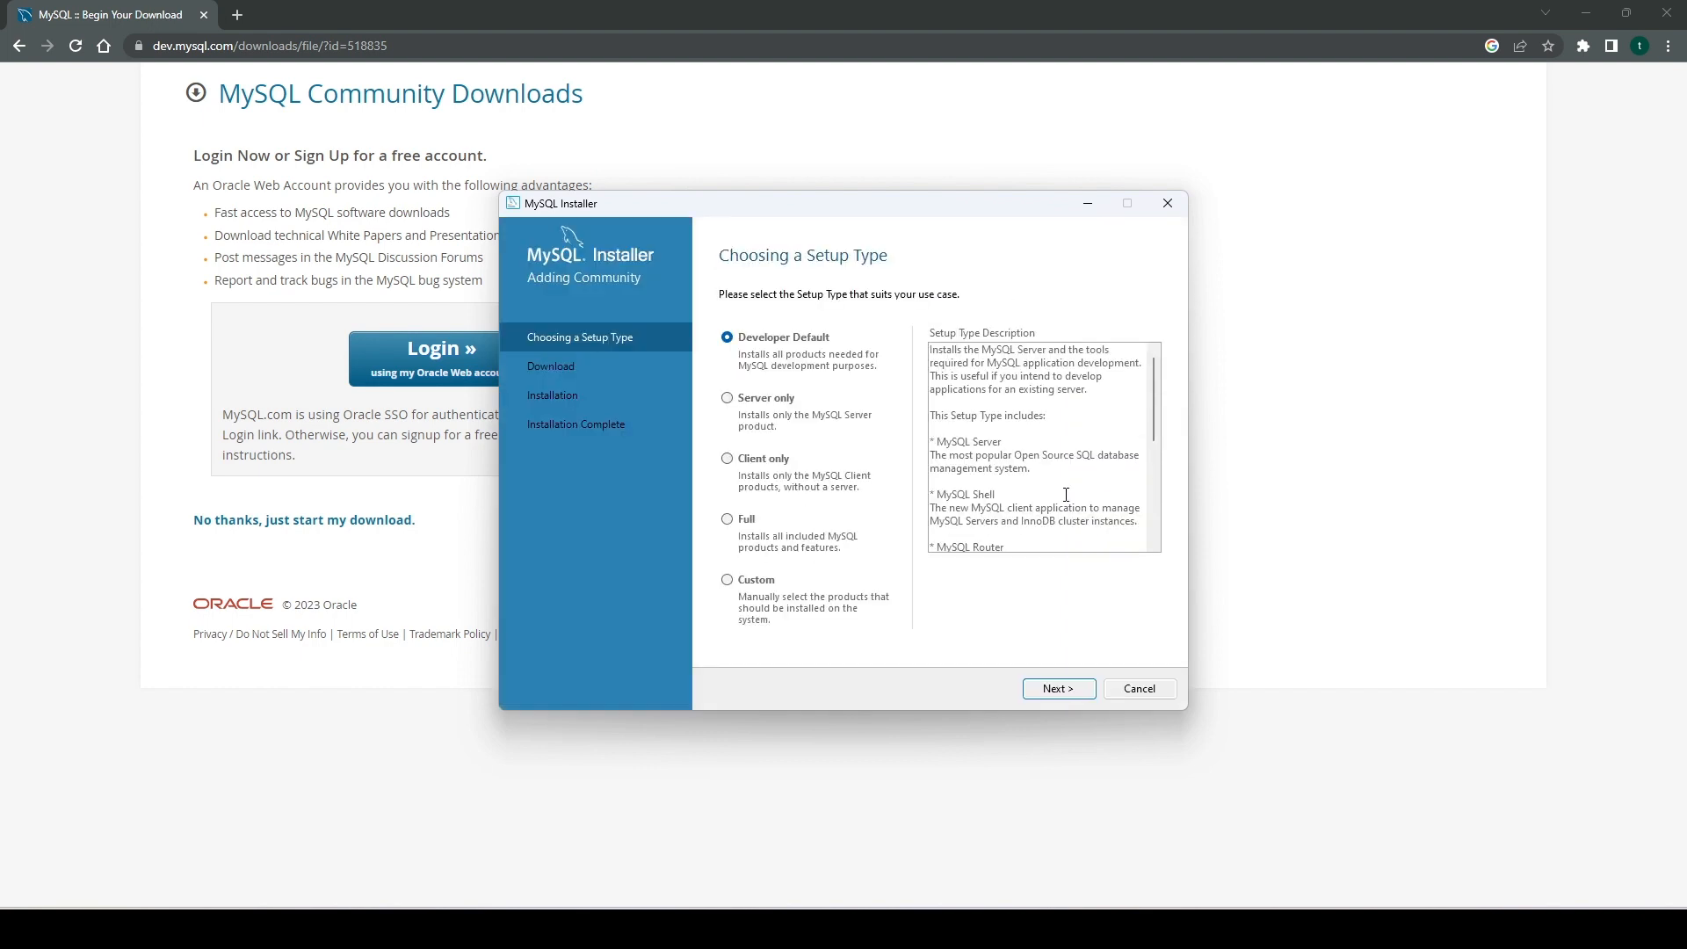
scroll(1028, 465, "down", 1)
left_click(728, 398)
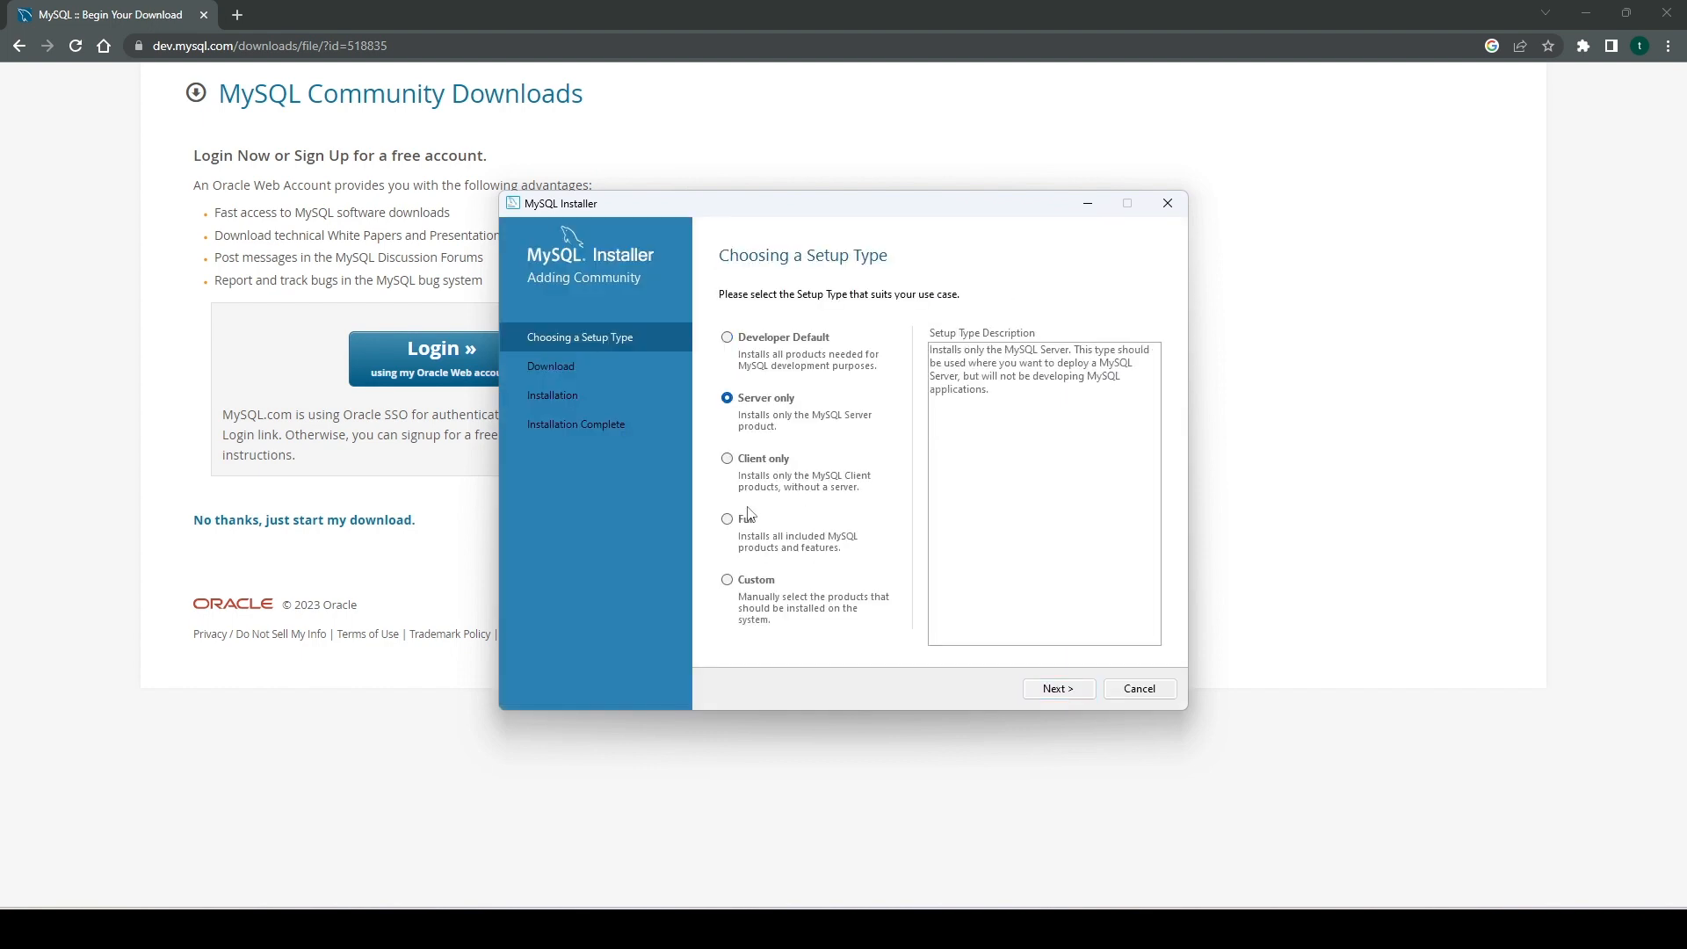
left_click(728, 580)
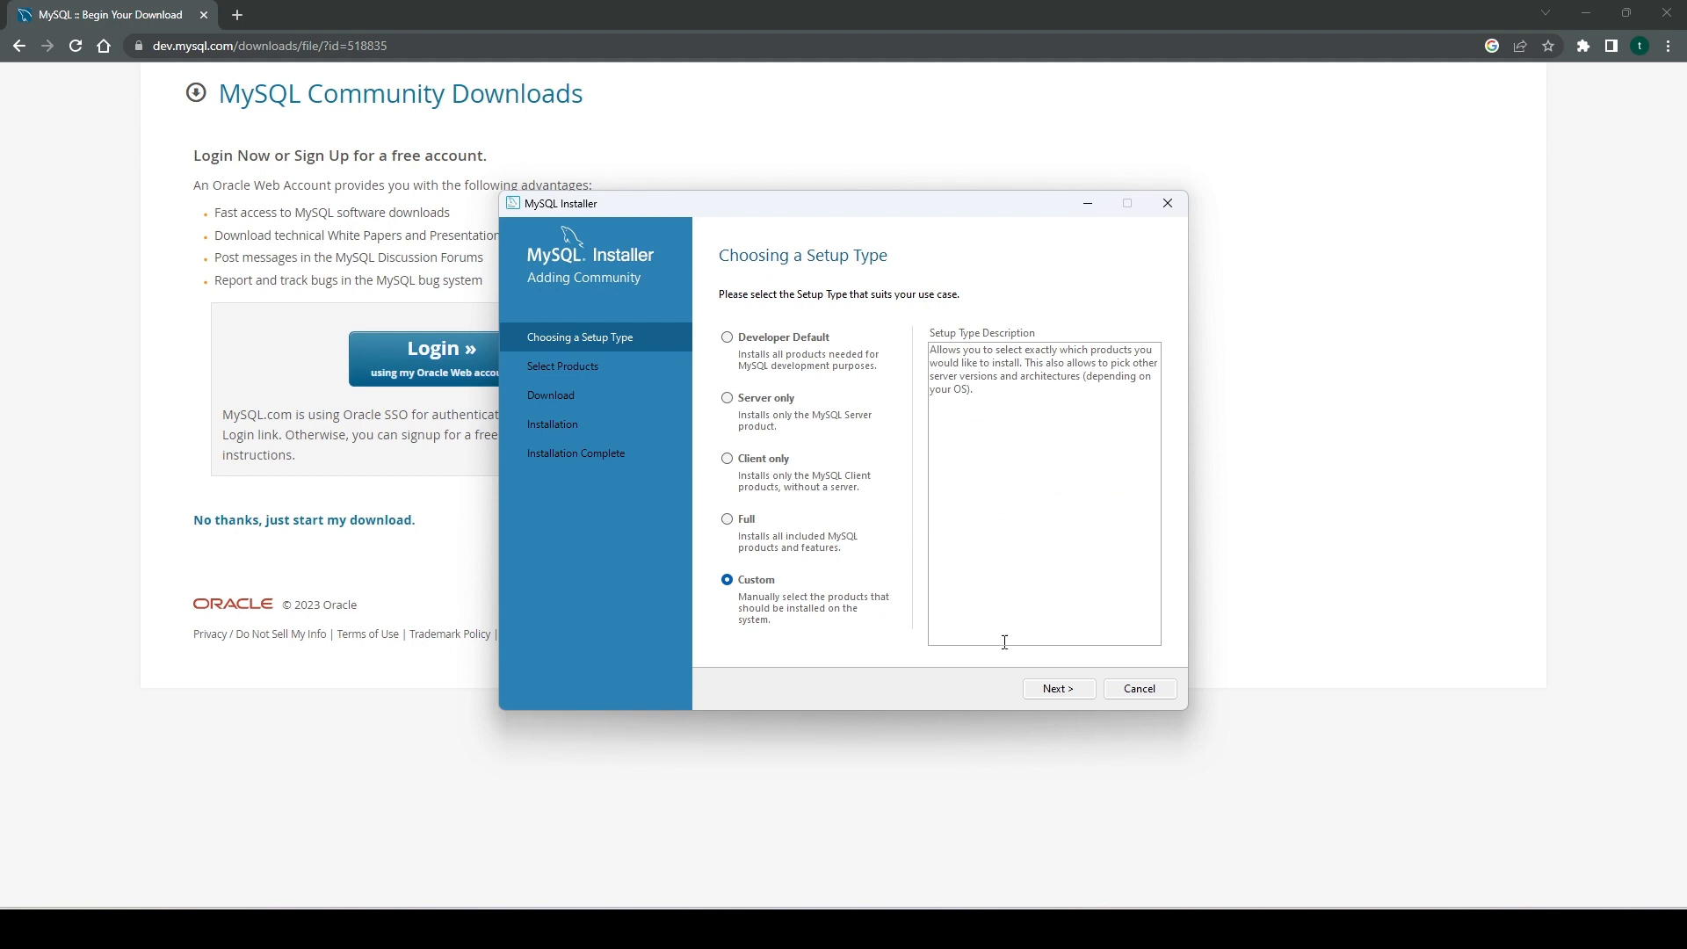
left_click(1051, 692)
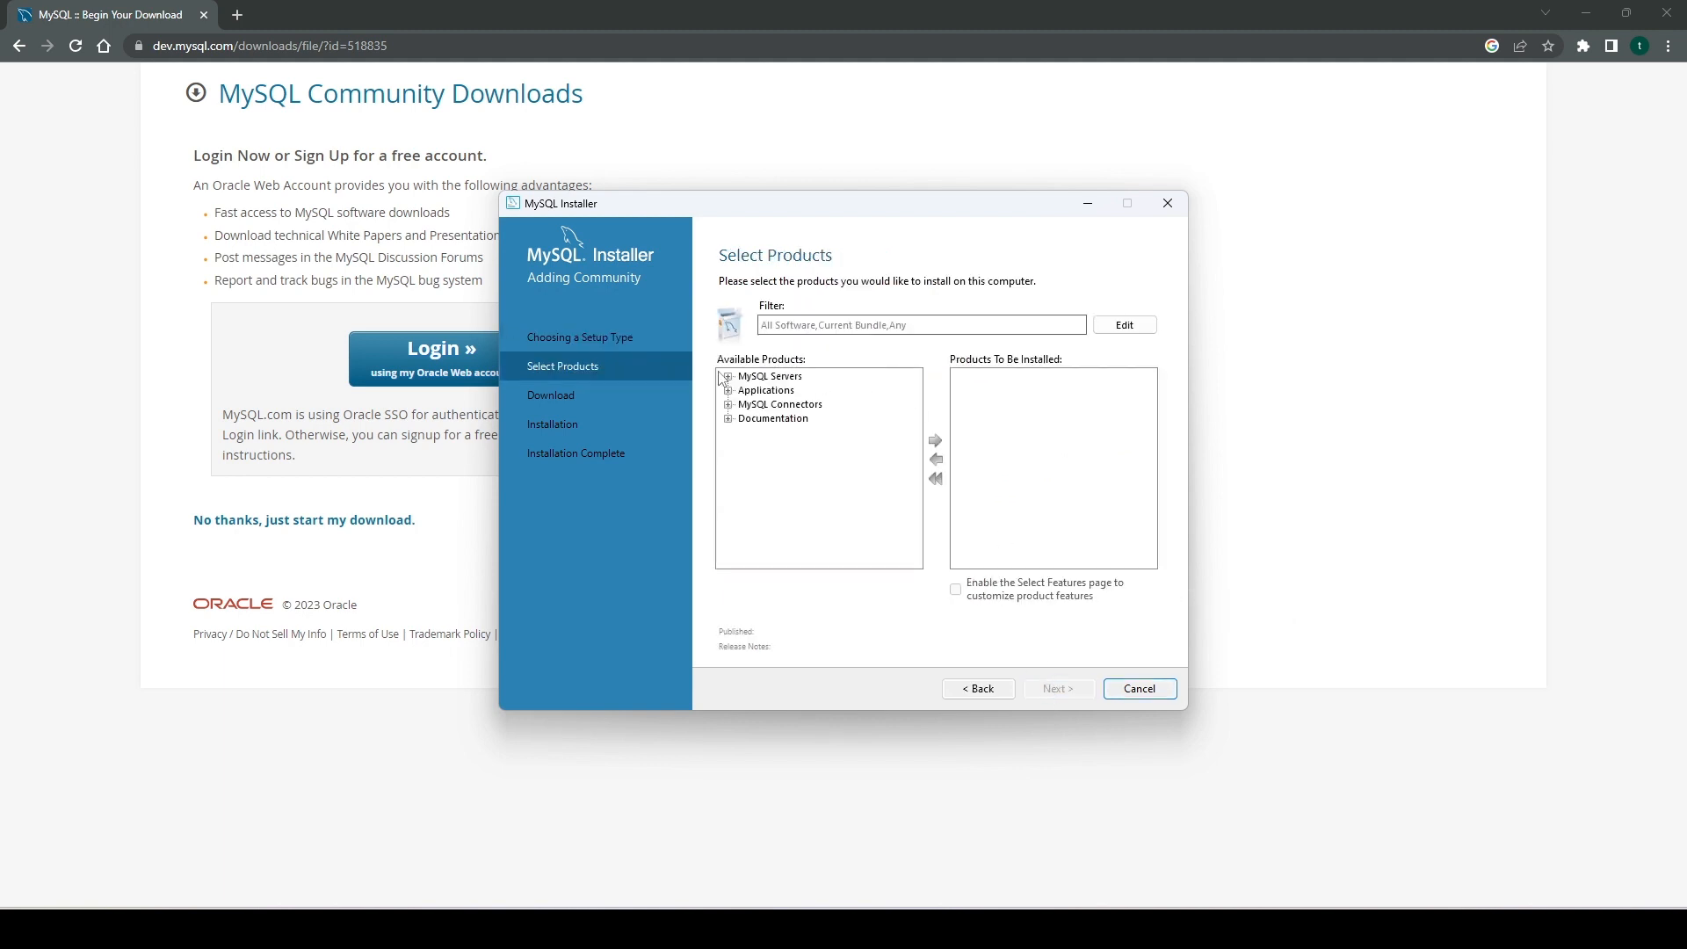
- Add MySQL Server 8.0.33 - X64 to the products to be installed
left_click(729, 377)
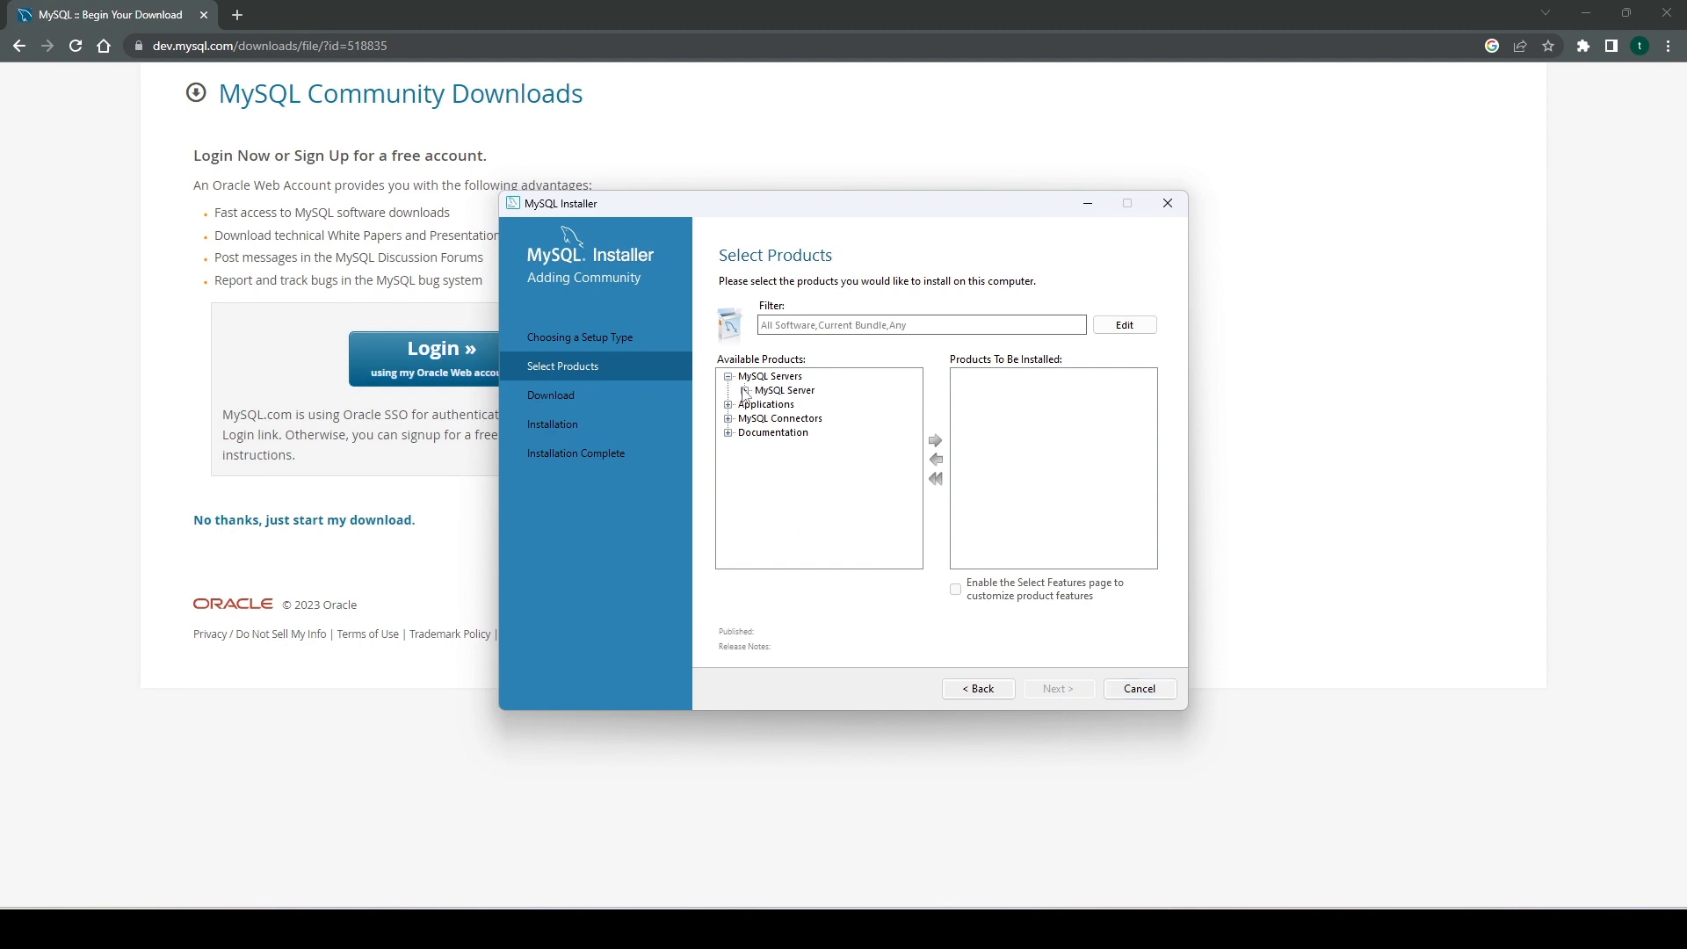
left_click(744, 391)
left_click(762, 406)
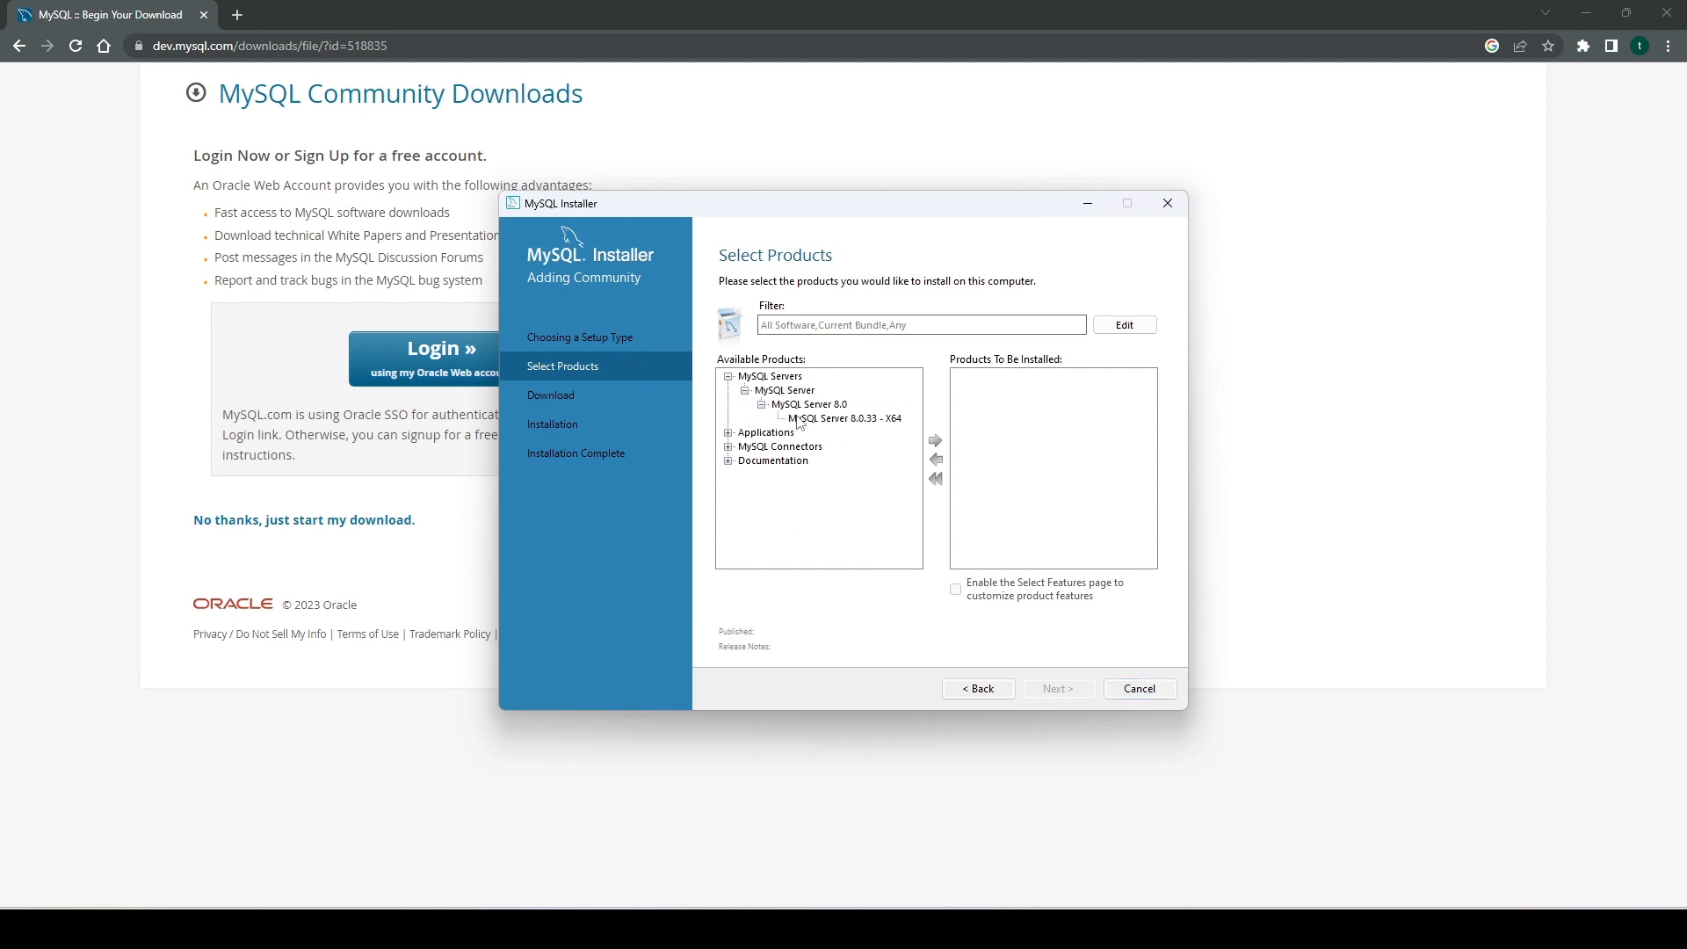
left_click(795, 419)
left_click(936, 441)
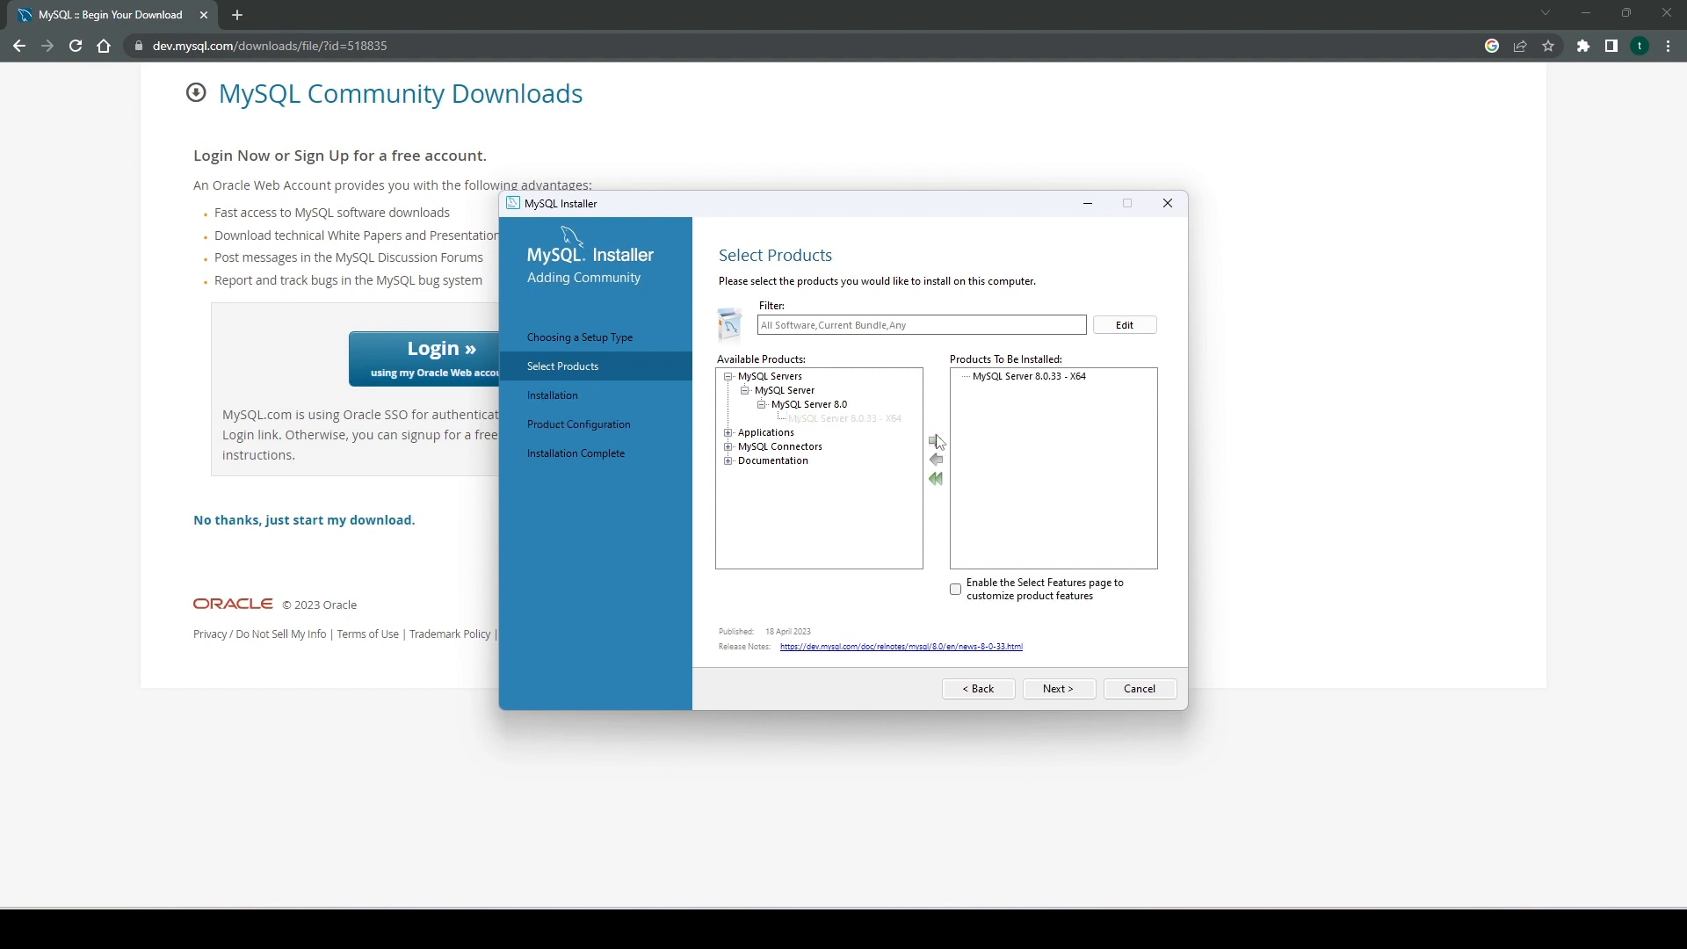
- Add MySQL Workbench 8.0.33 - X64 from the Applications group to the products to be installed
left_click(729, 433)
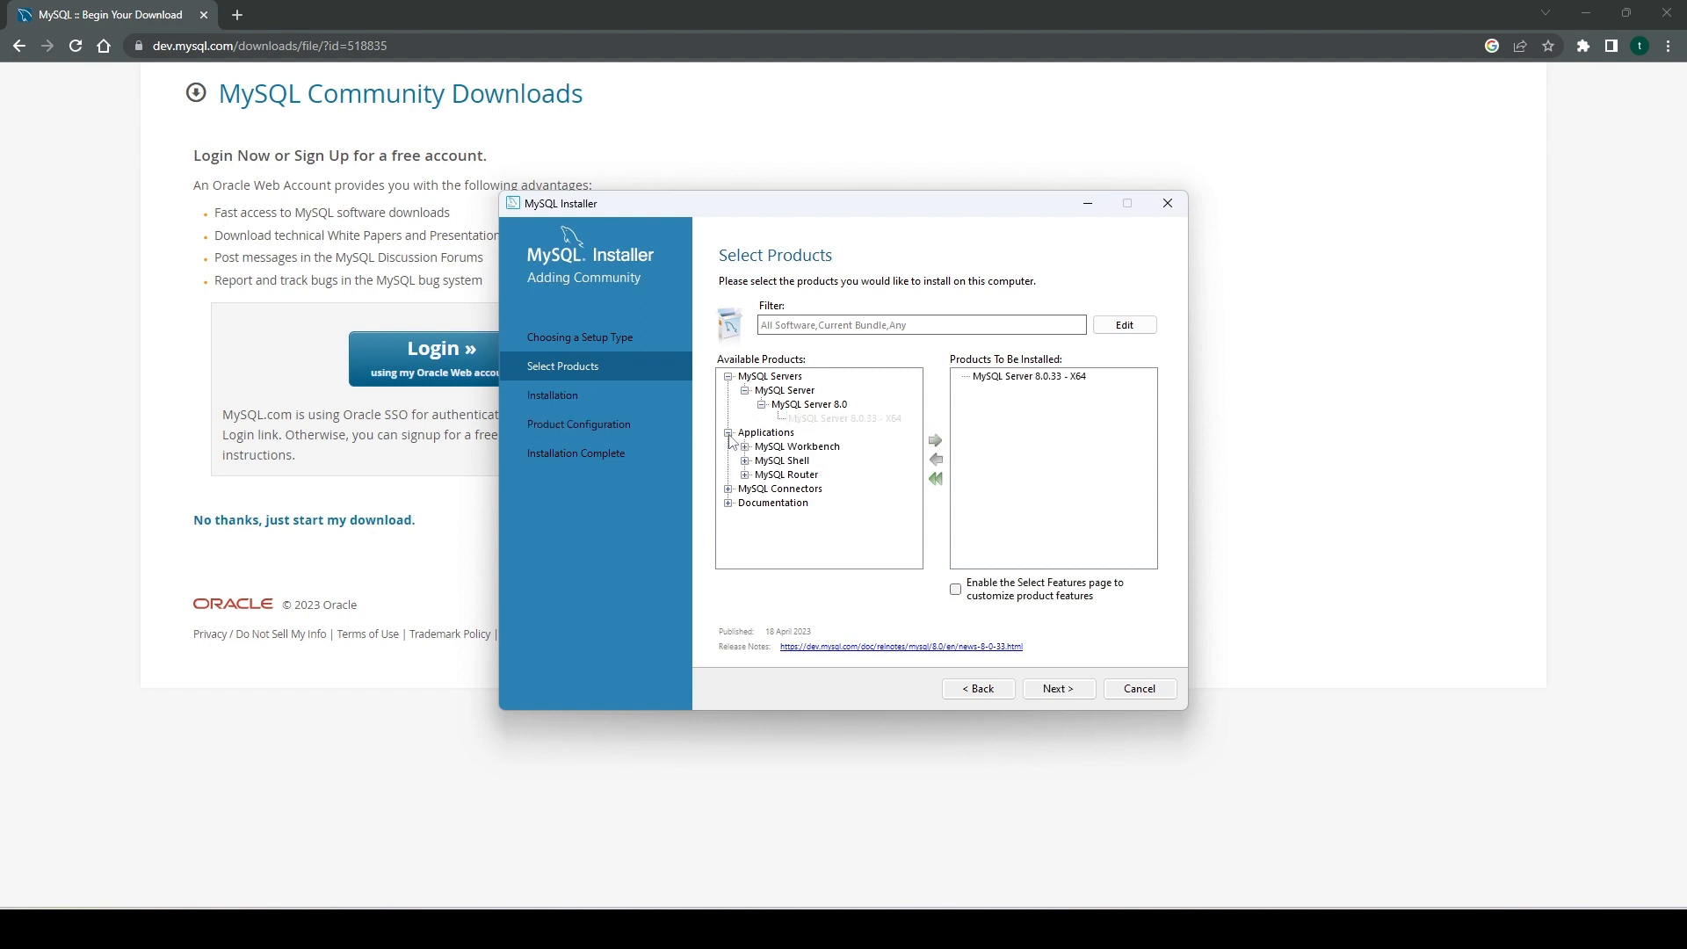
left_click(784, 446)
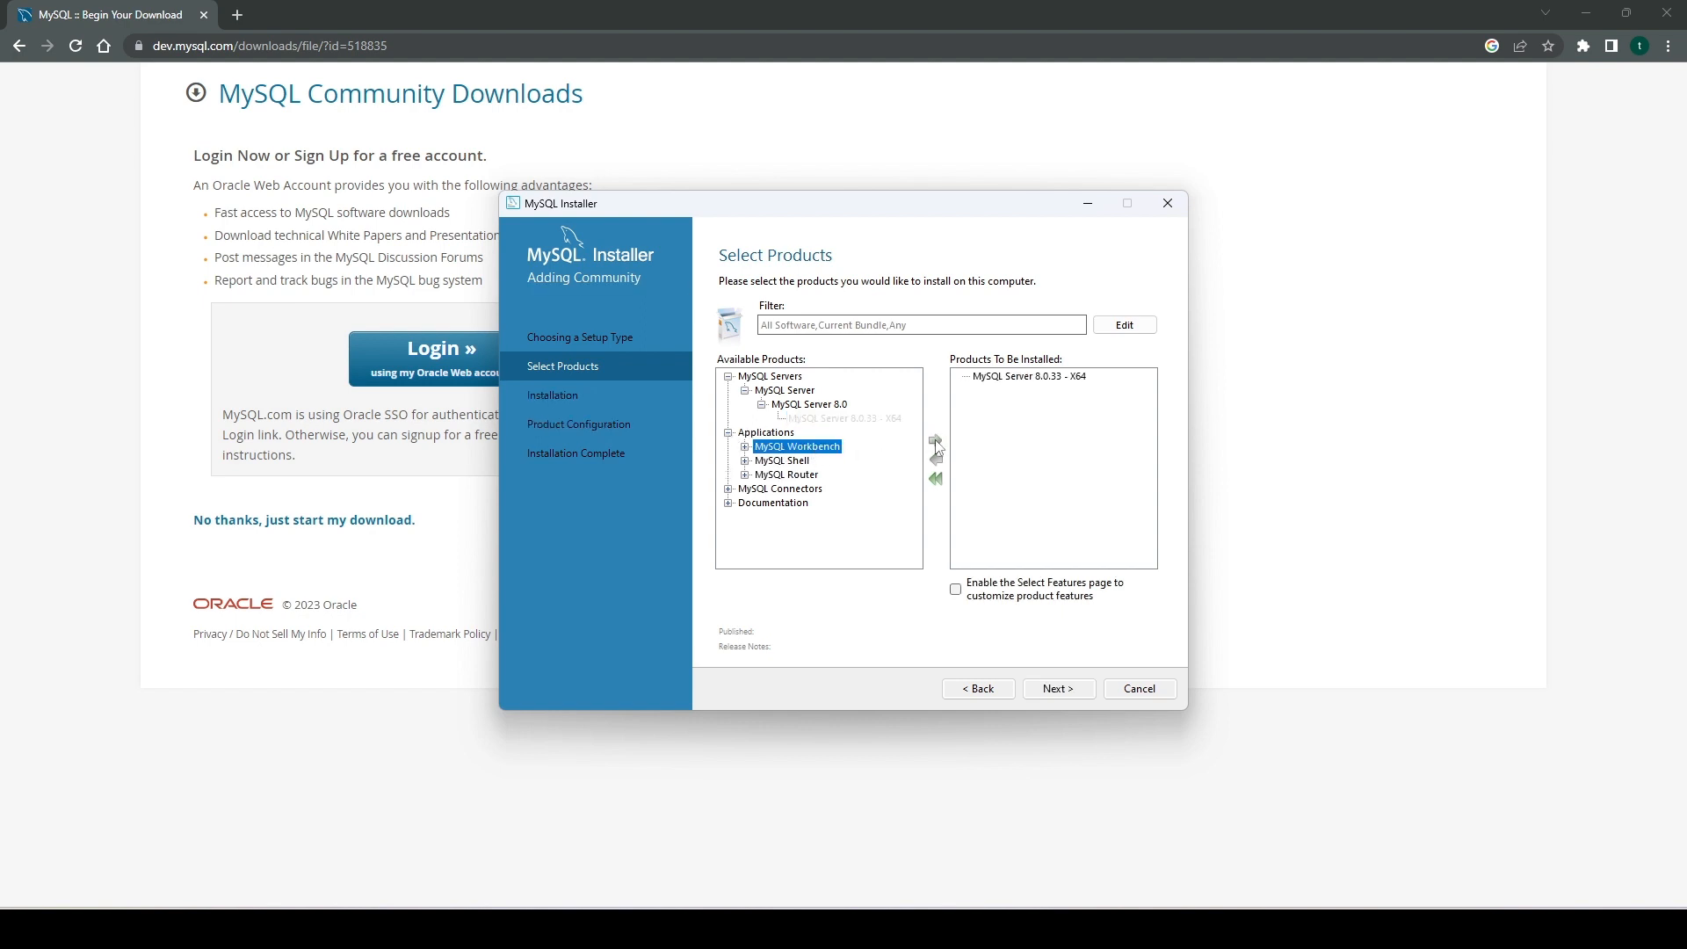
left_click(745, 446)
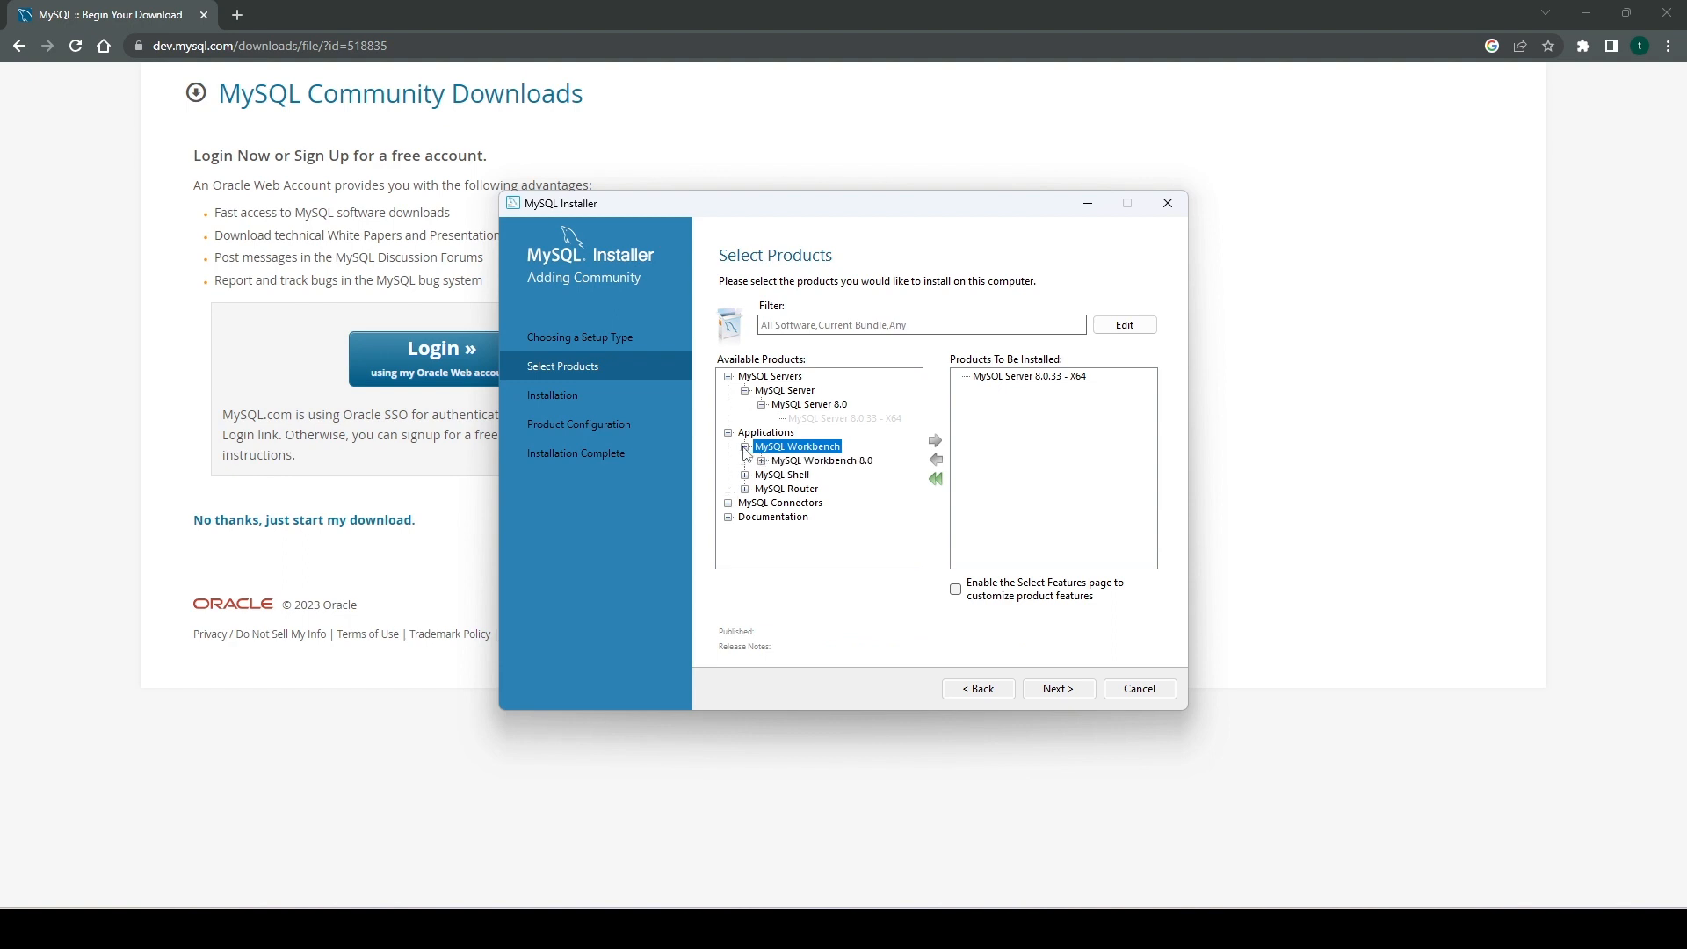
left_click(762, 461)
left_click(848, 475)
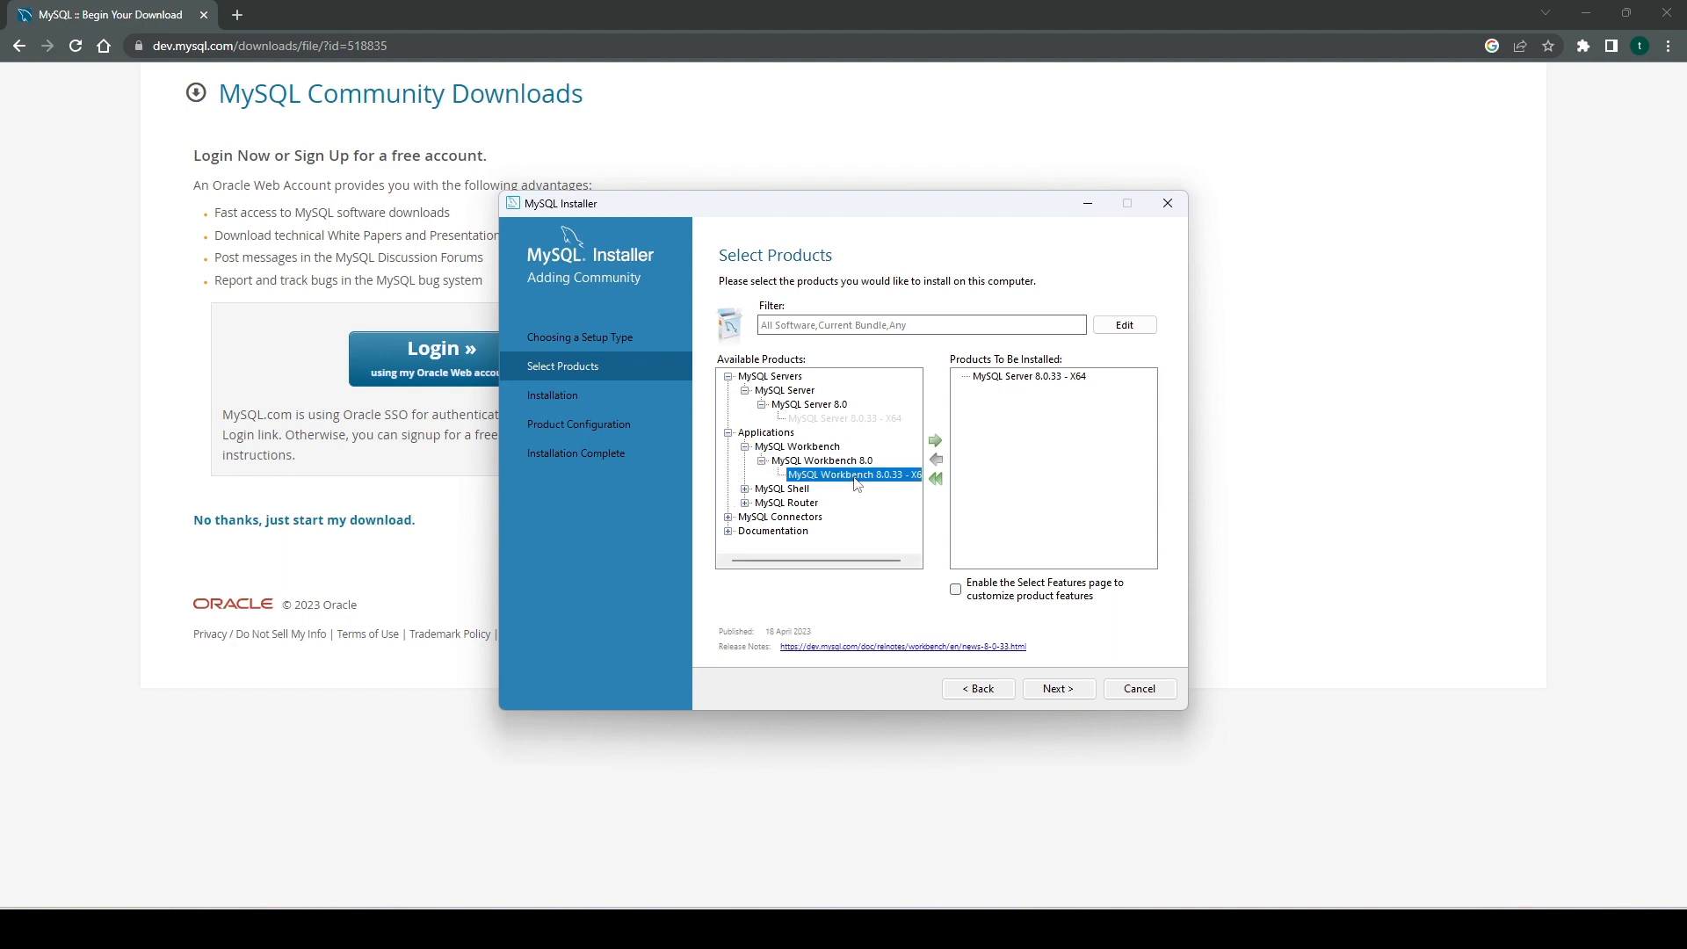
left_click(935, 440)
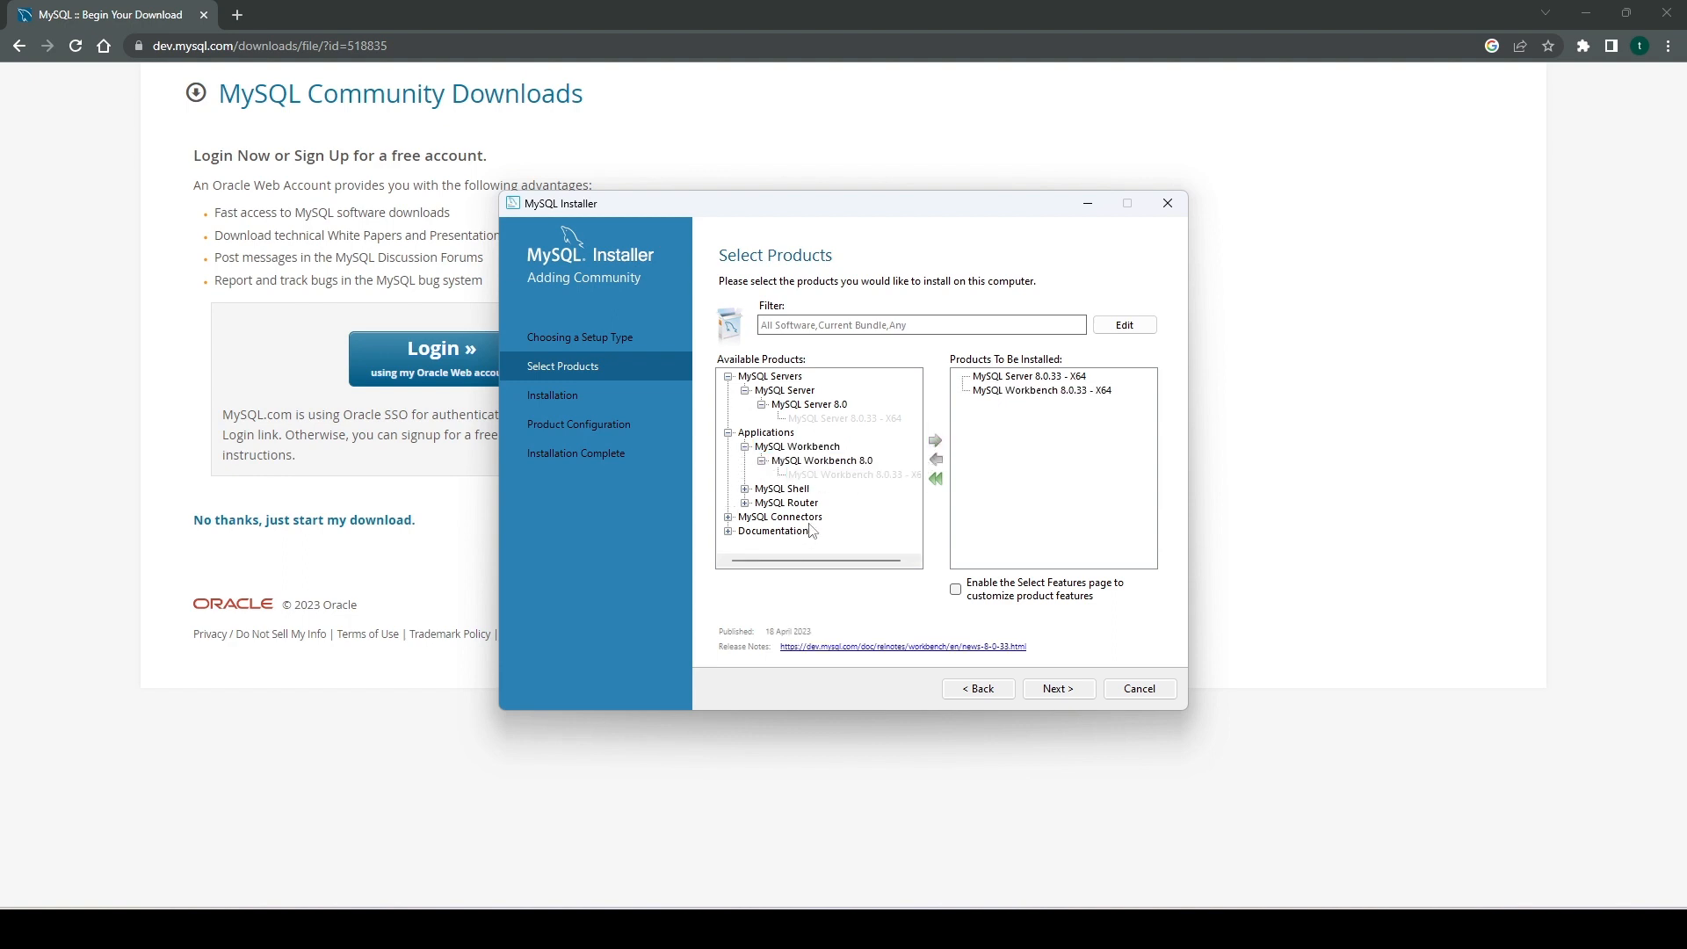
scroll(808, 525, "down", 2)
scroll(743, 523, "up", 2)
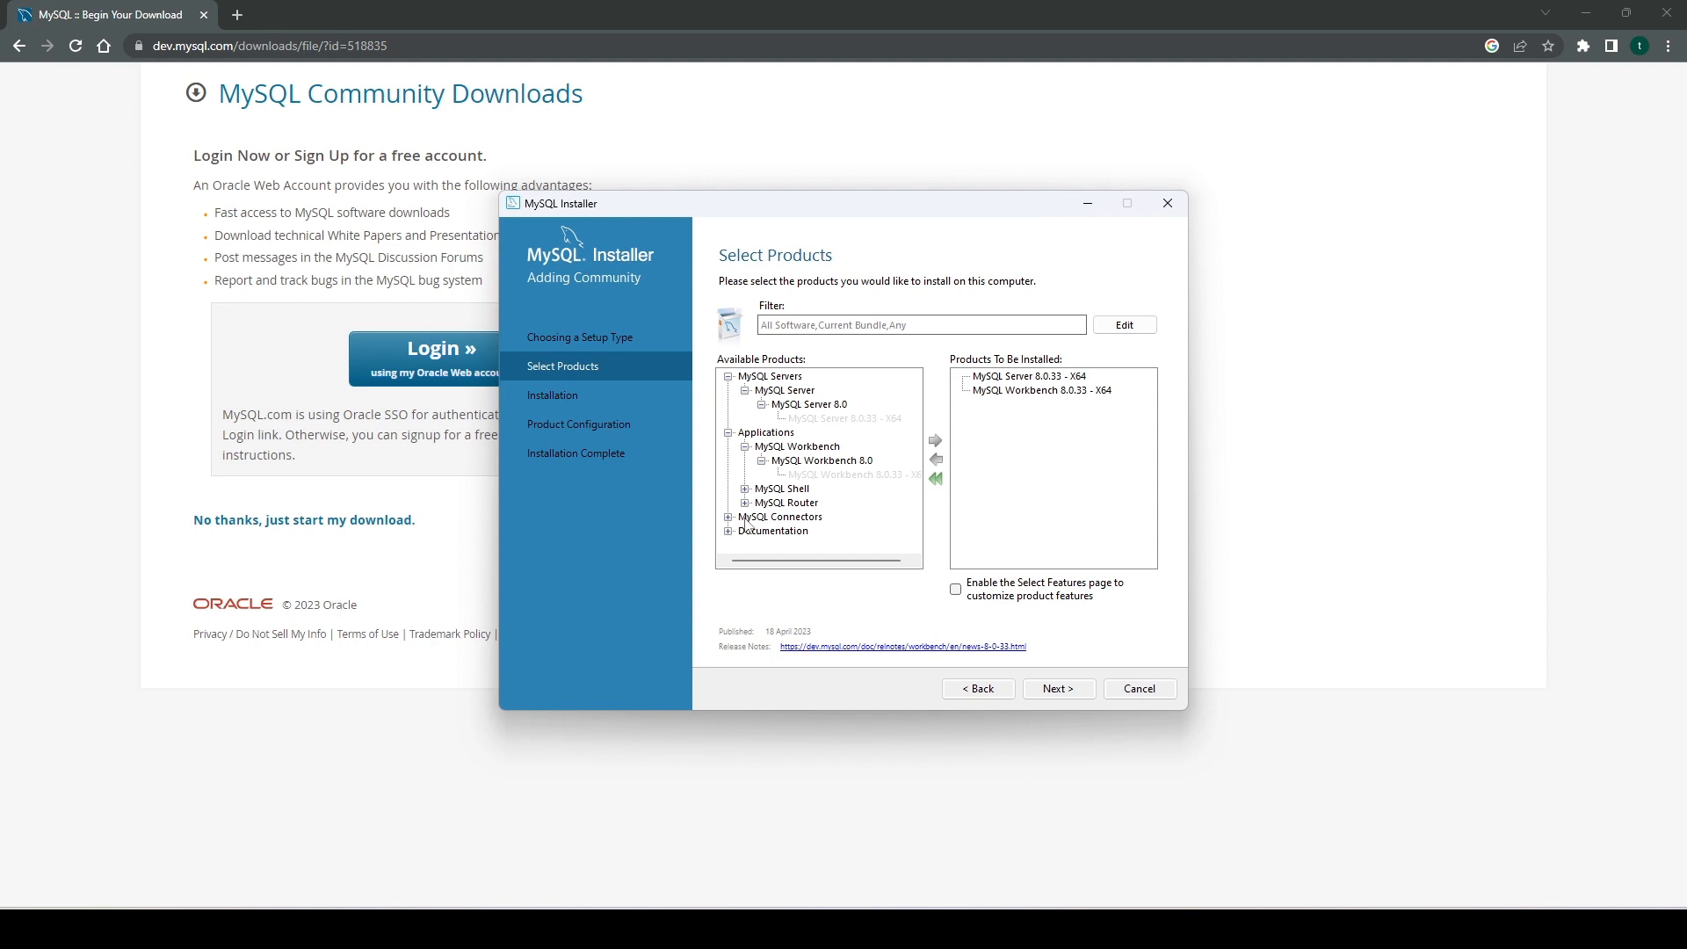
- Install the selected MySQL Server and MySQL Workbench products and proceed to product configuration
left_click(1046, 689)
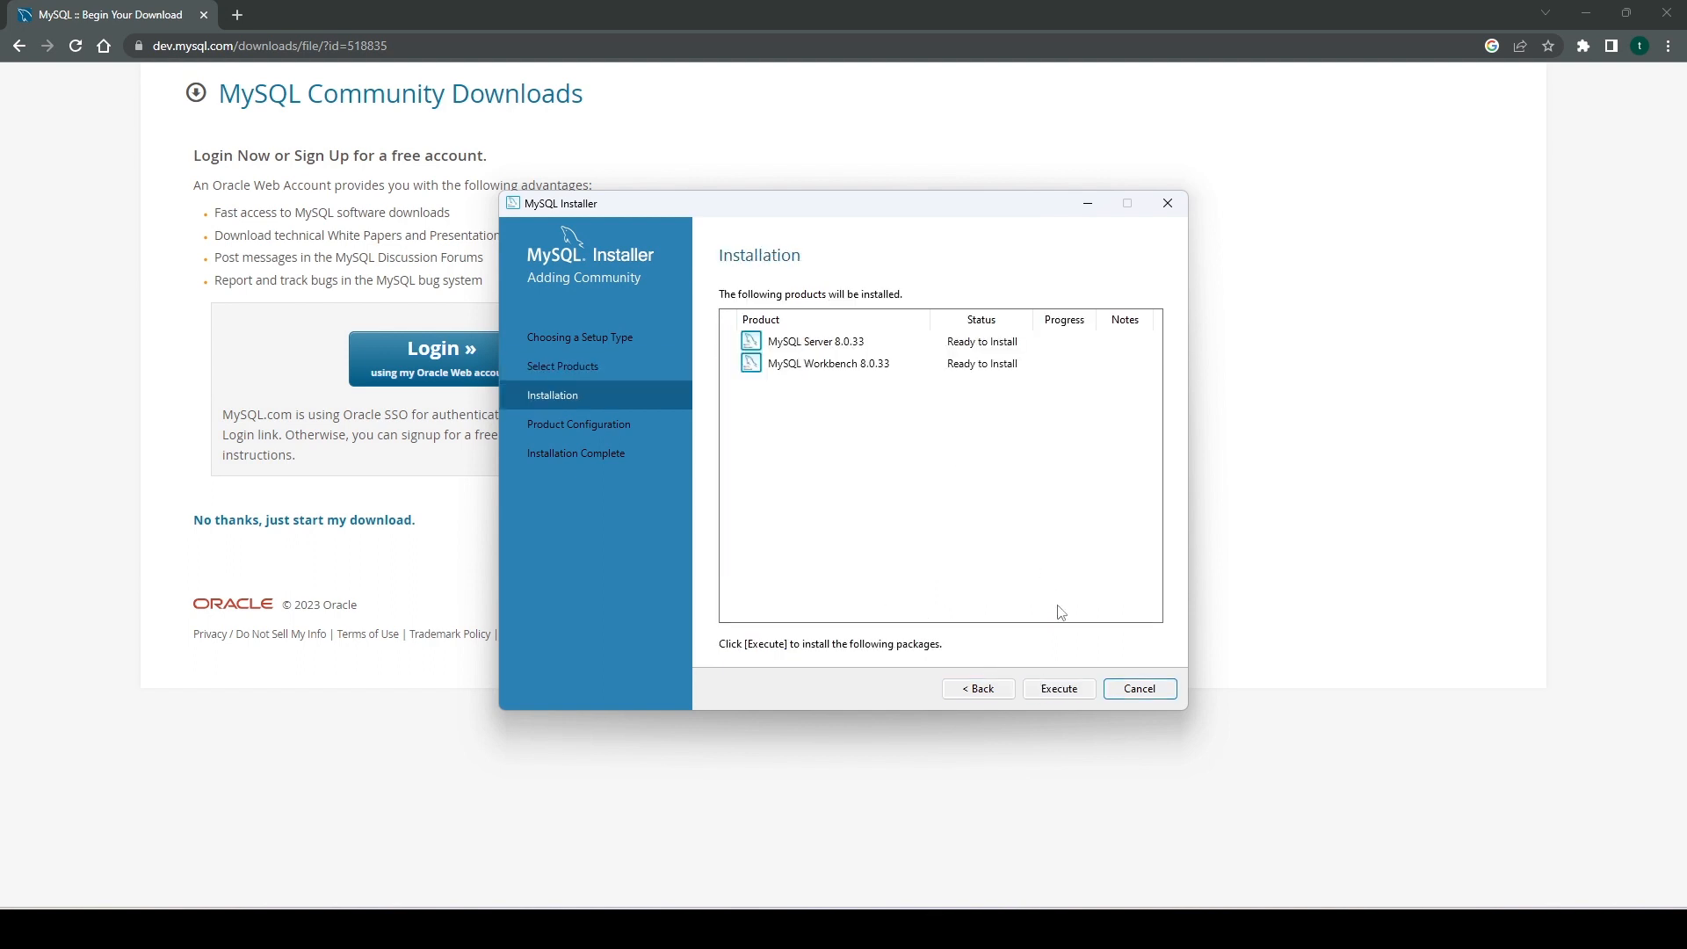
left_click(1061, 689)
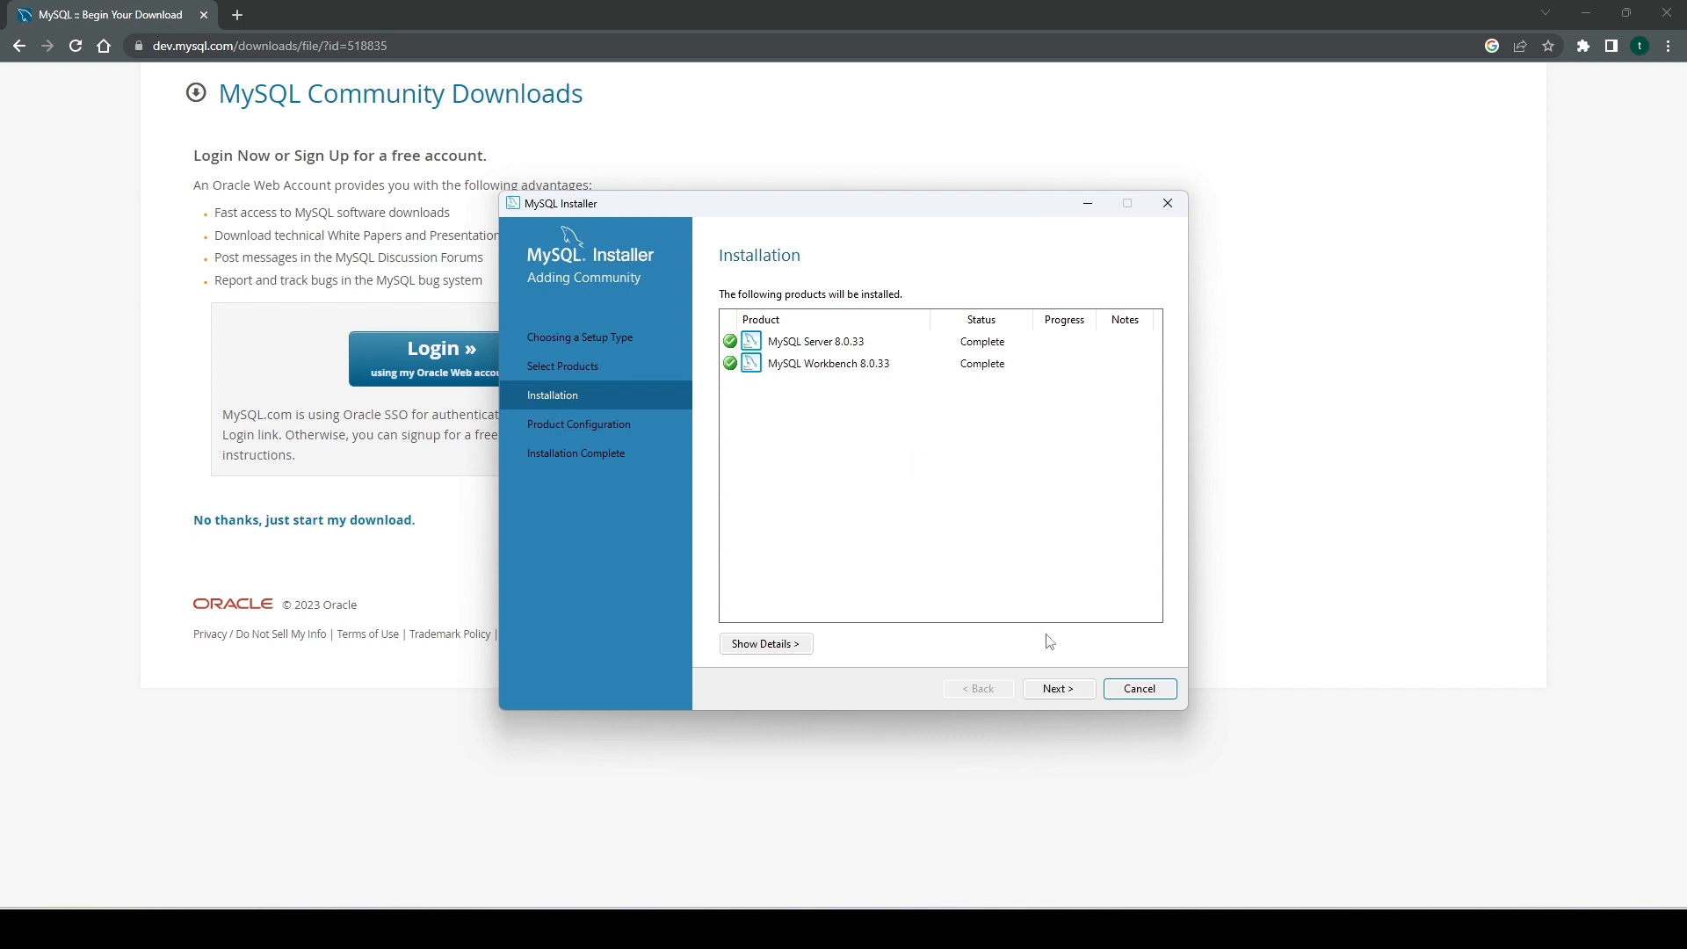
left_click(1052, 691)
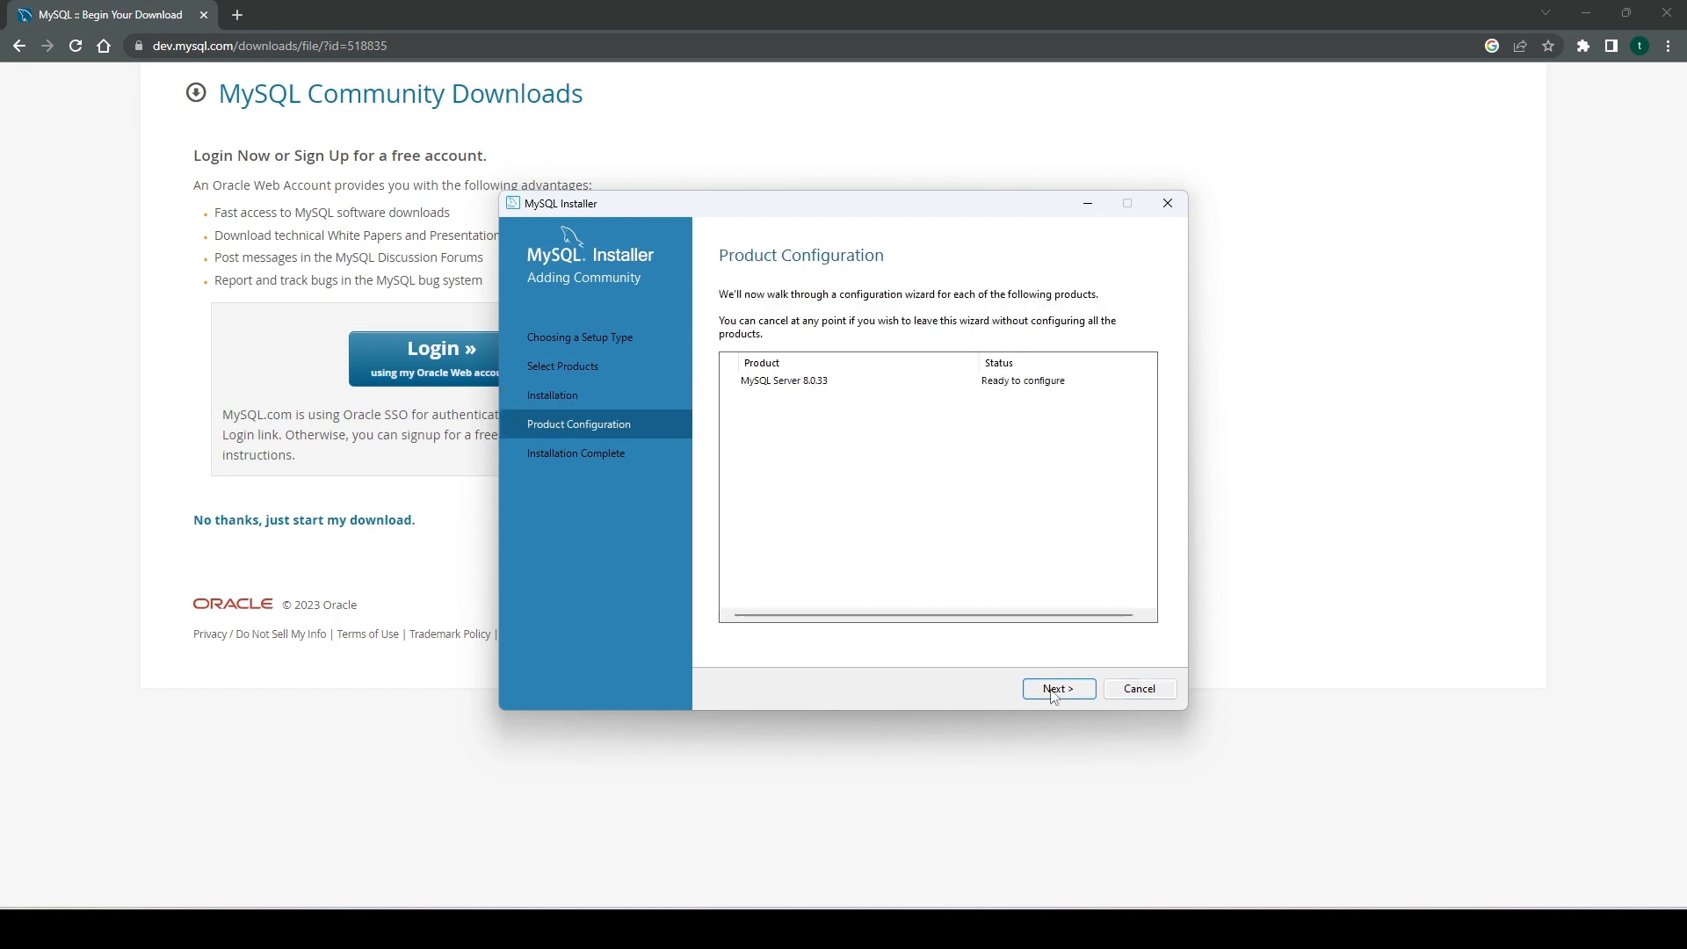
- Accept the default server type and networking settings and use strong password encryption for authentication
left_click(1054, 694)
left_click(1053, 694)
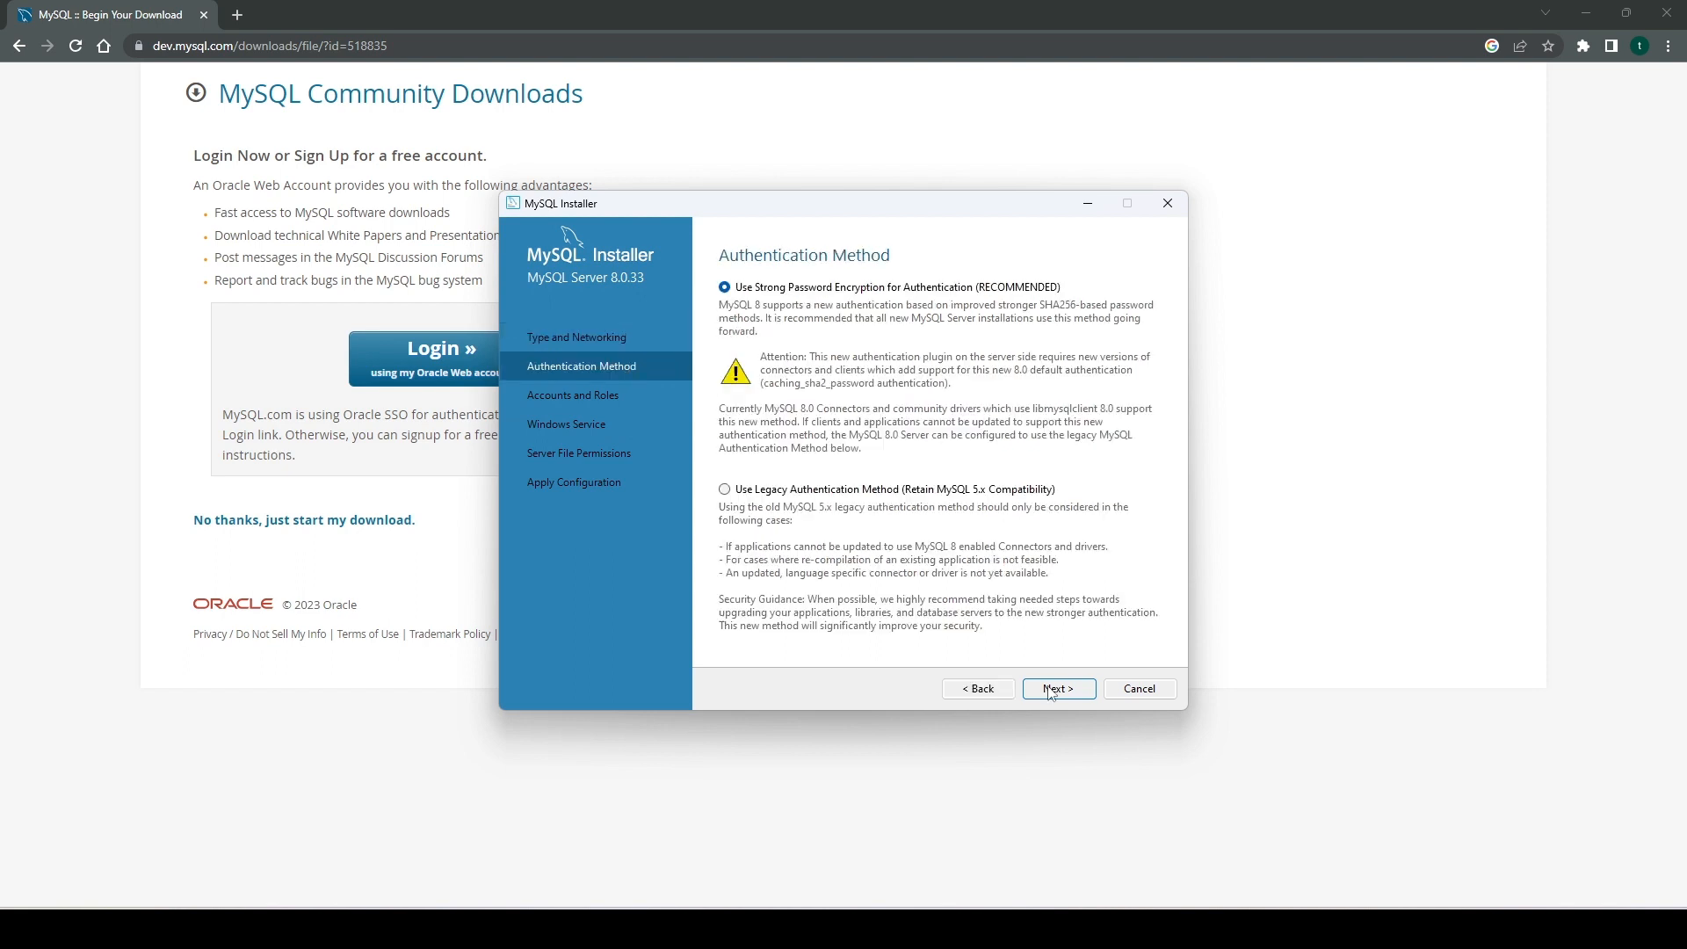
left_click(1052, 690)
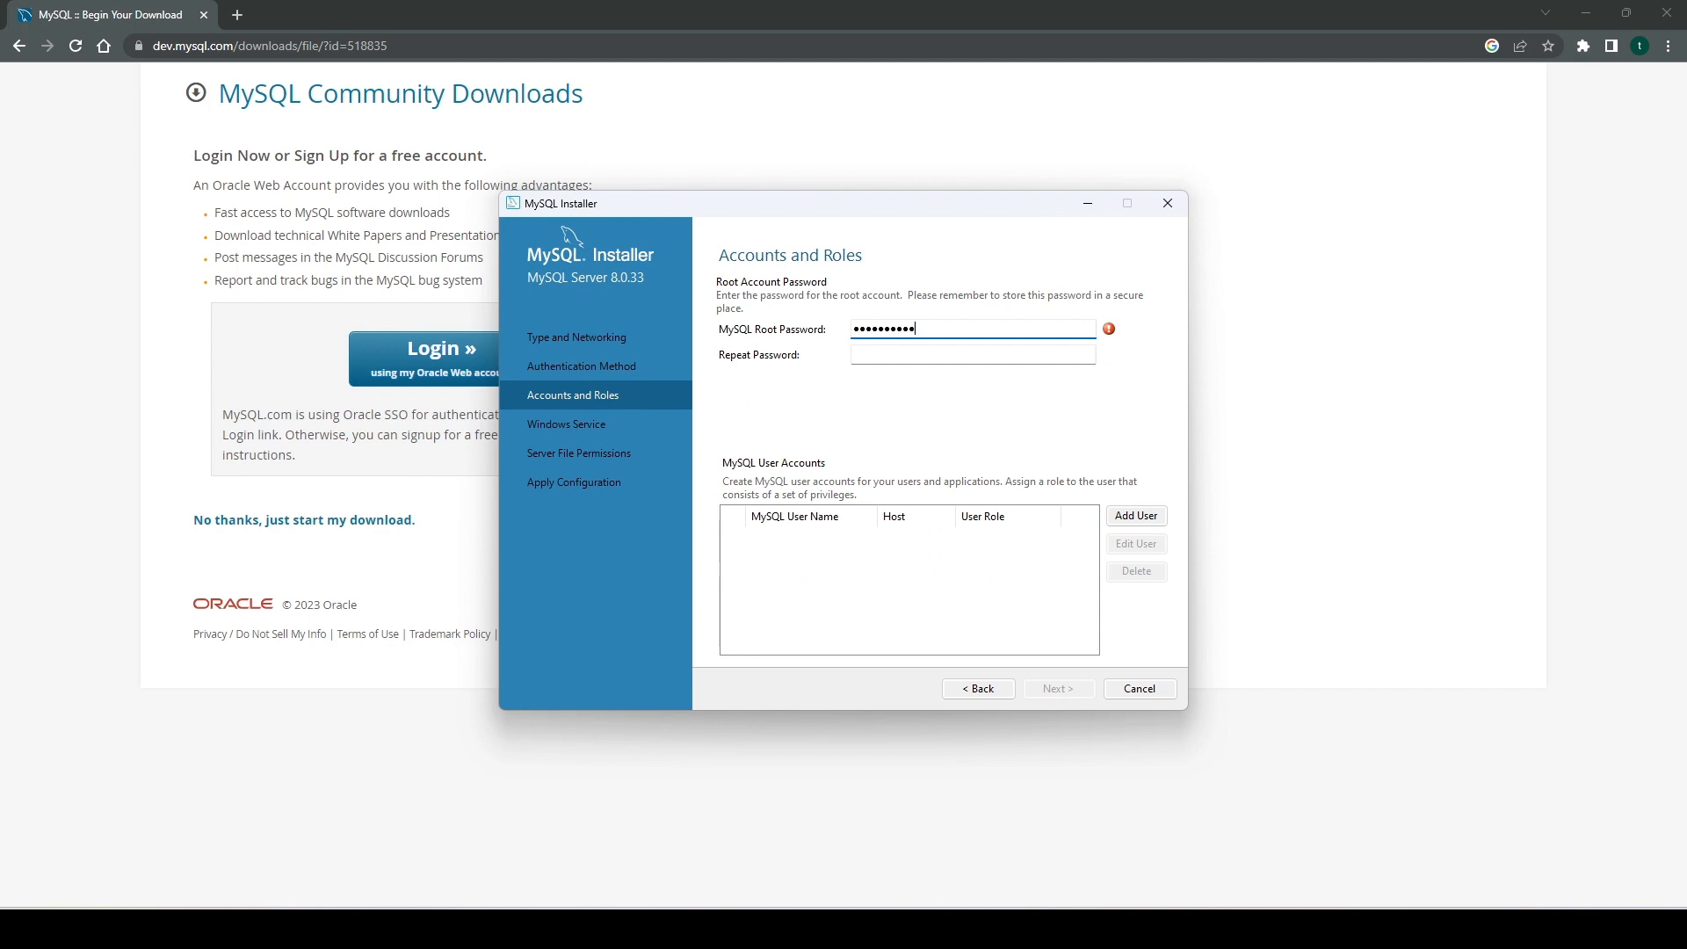
- Enter the MySQL root password and repeat it for confirmation
key("Tab")
type("••")
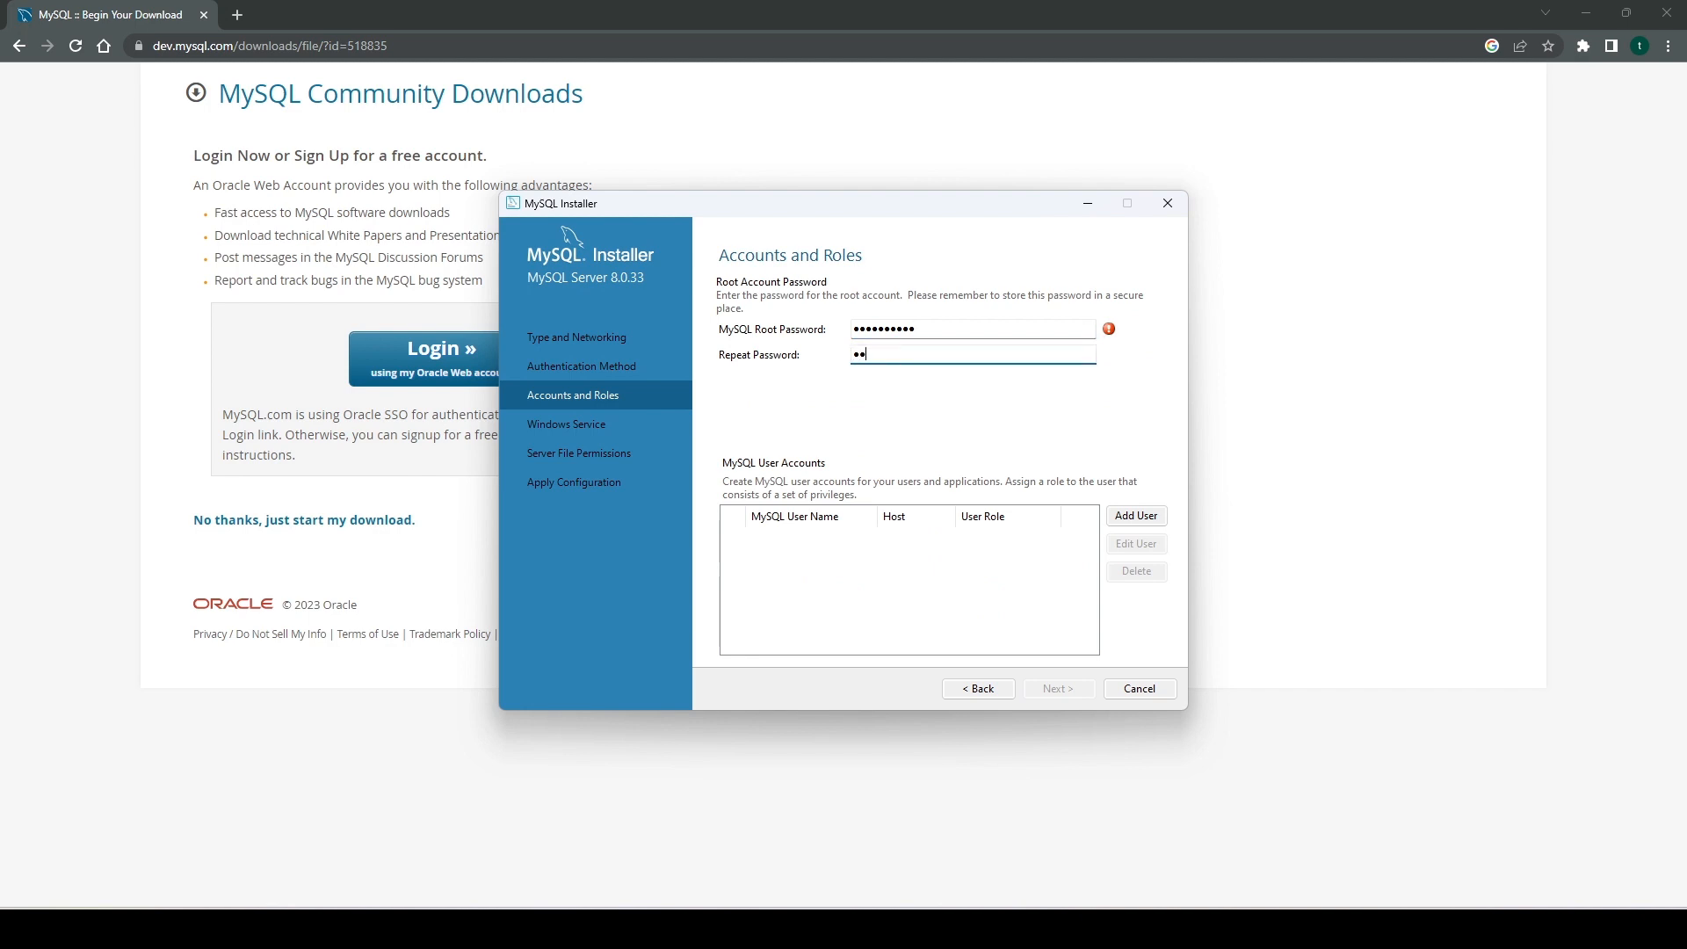
type("••••••")
- Start a new MySQL user account named codealchemist with host localhost and role DB Admin
left_click(1131, 517)
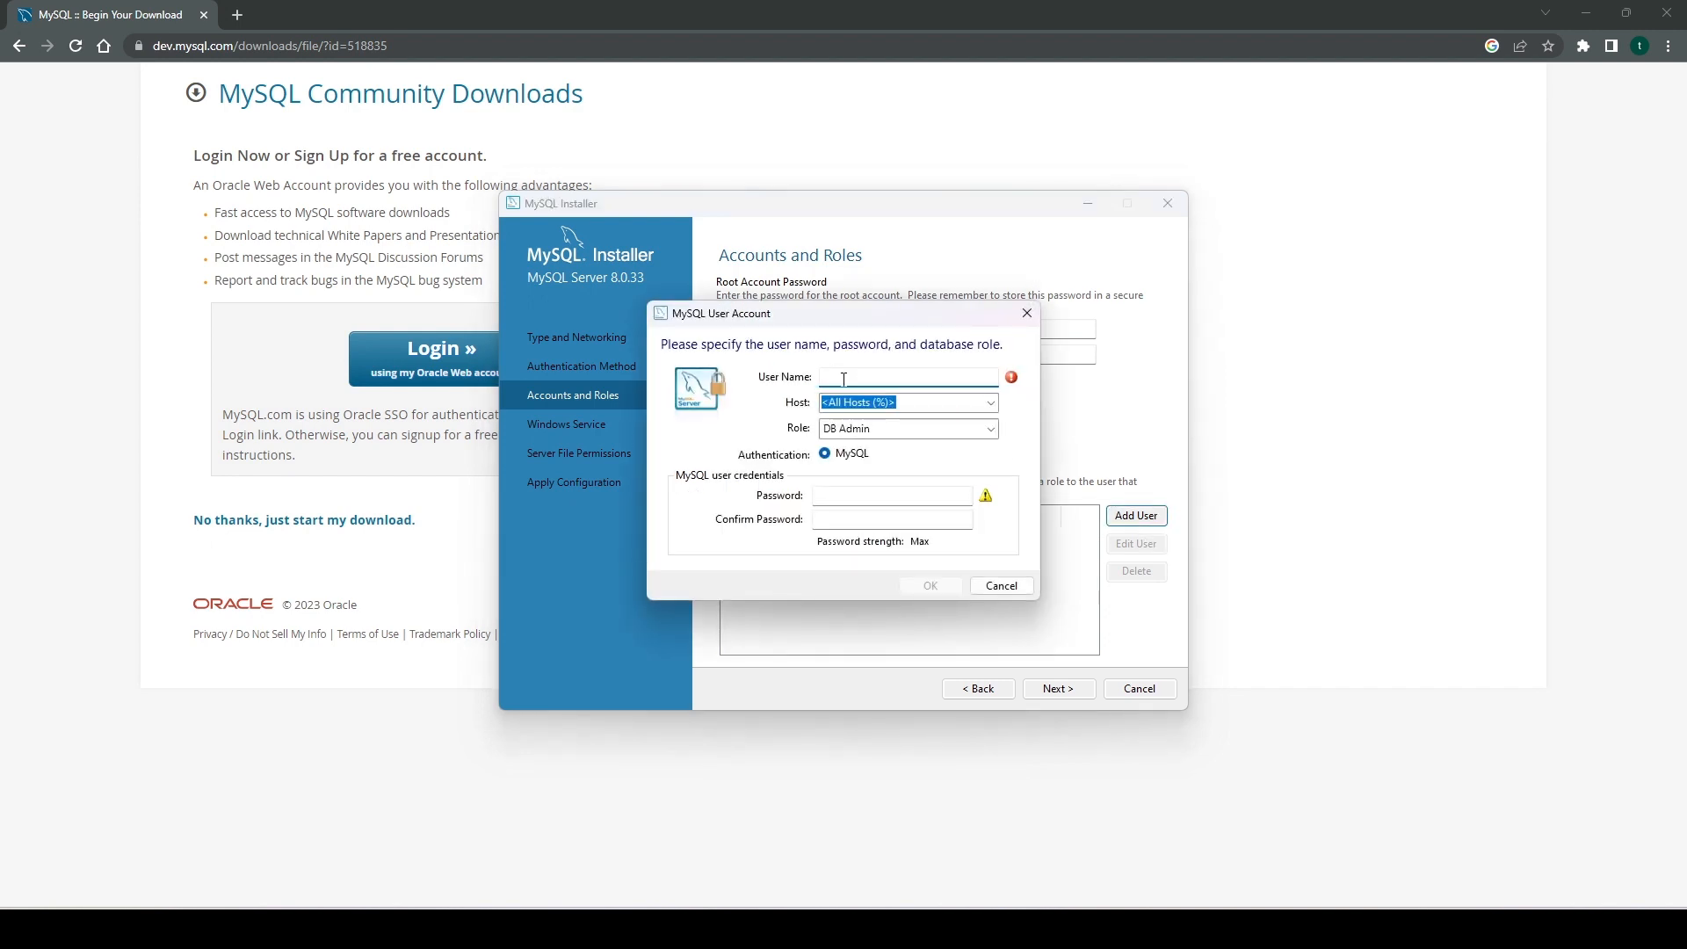
type("codealchemist")
left_click(990, 403)
left_click(994, 410)
left_click(991, 404)
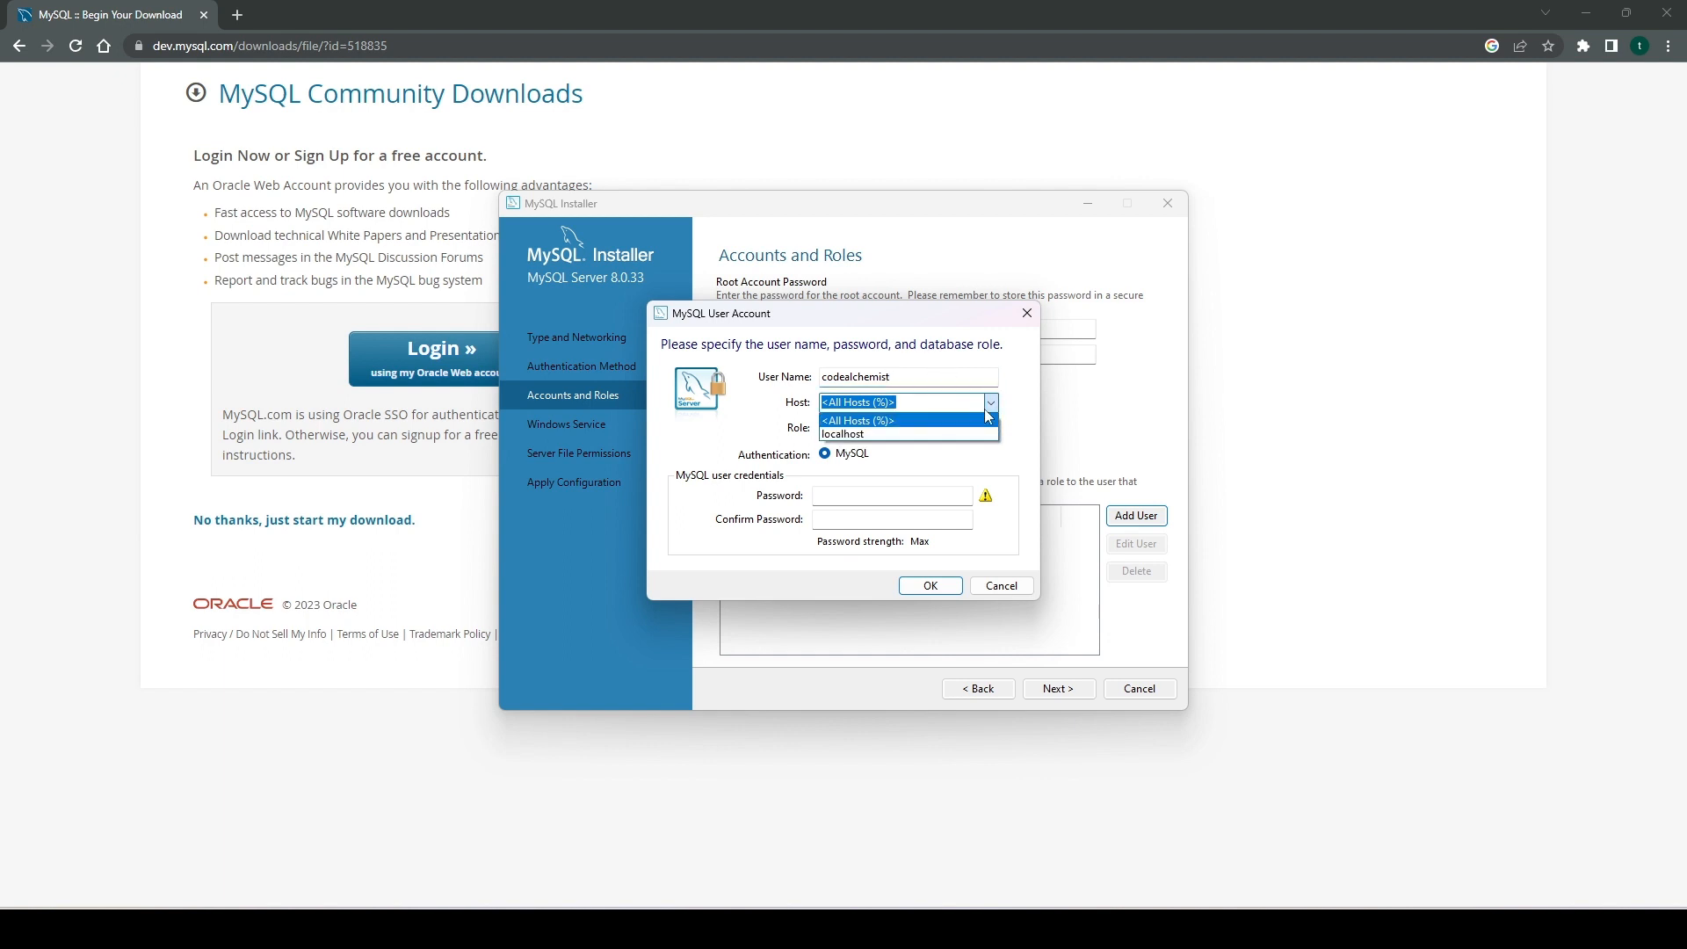
left_click(982, 434)
left_click(993, 430)
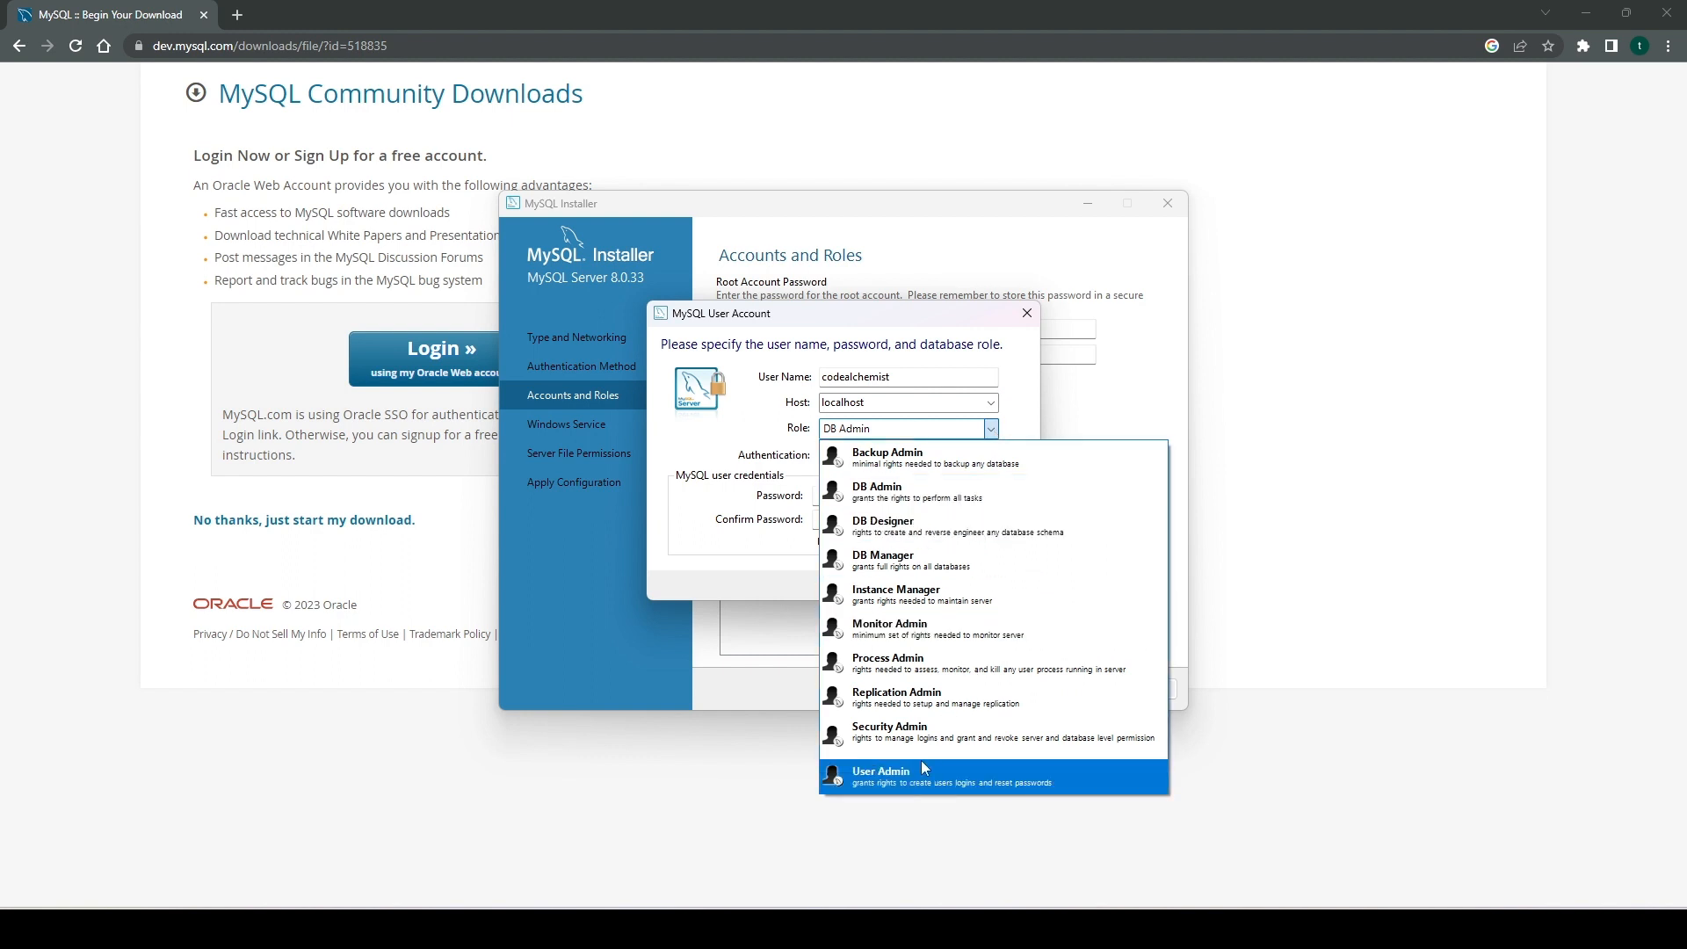
left_click(877, 497)
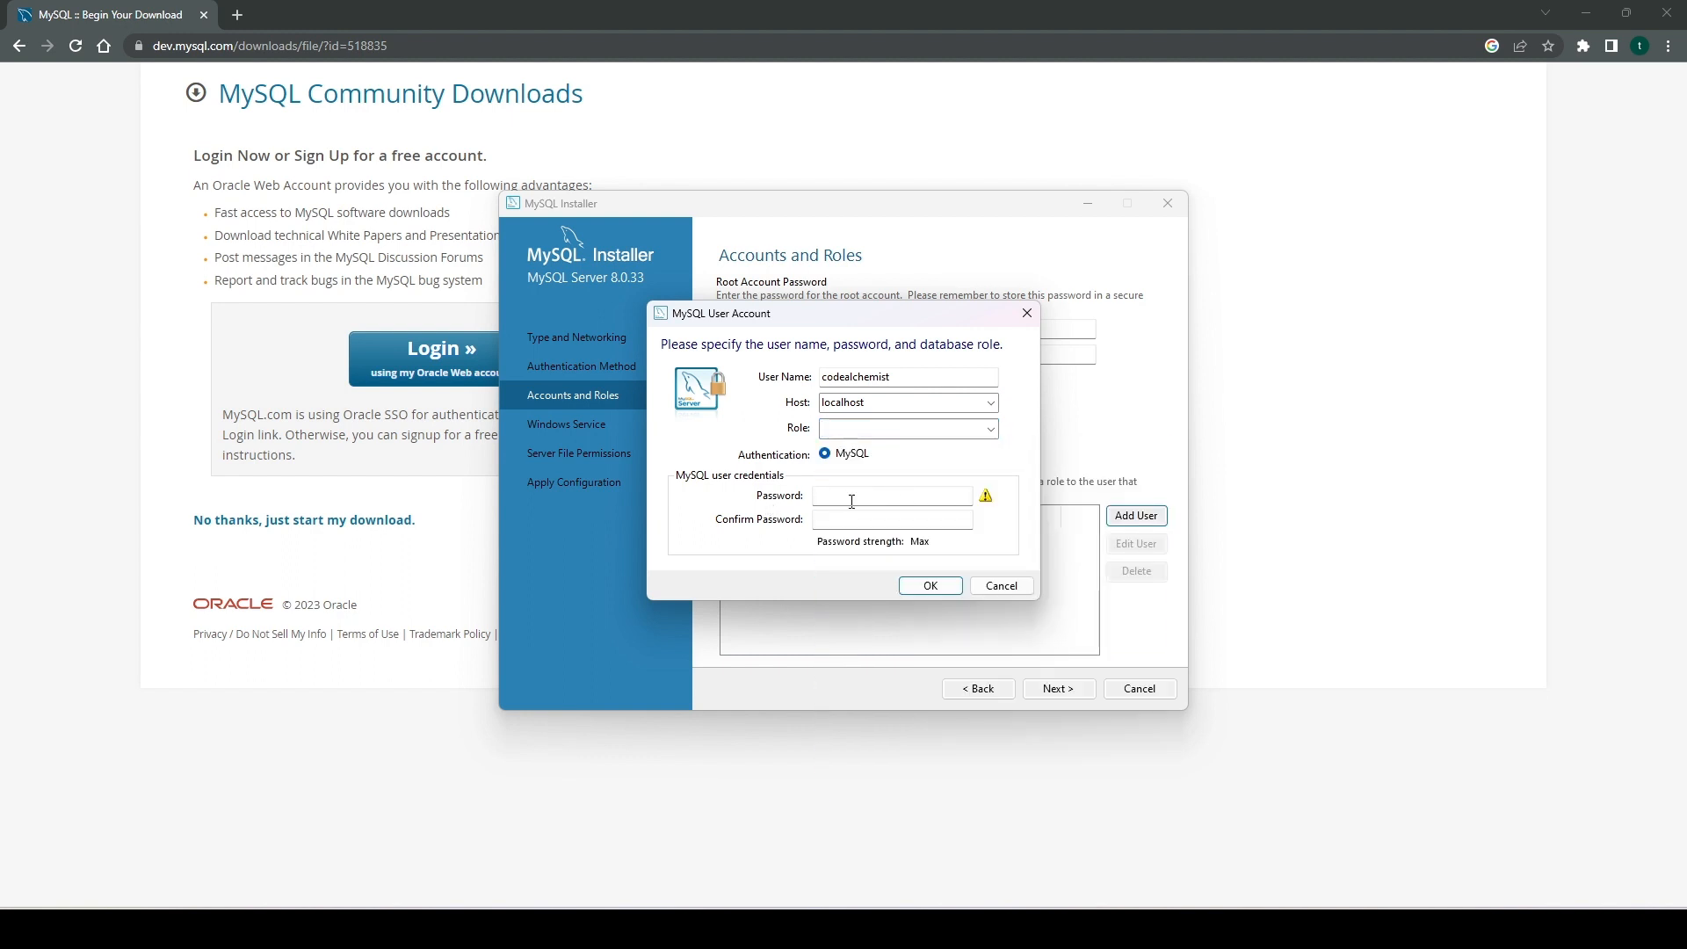
- Enter and confirm the new user's password, add the account, and proceed to the Windows Service settings
left_click(852, 501)
type("••••••••••")
key("Tab")
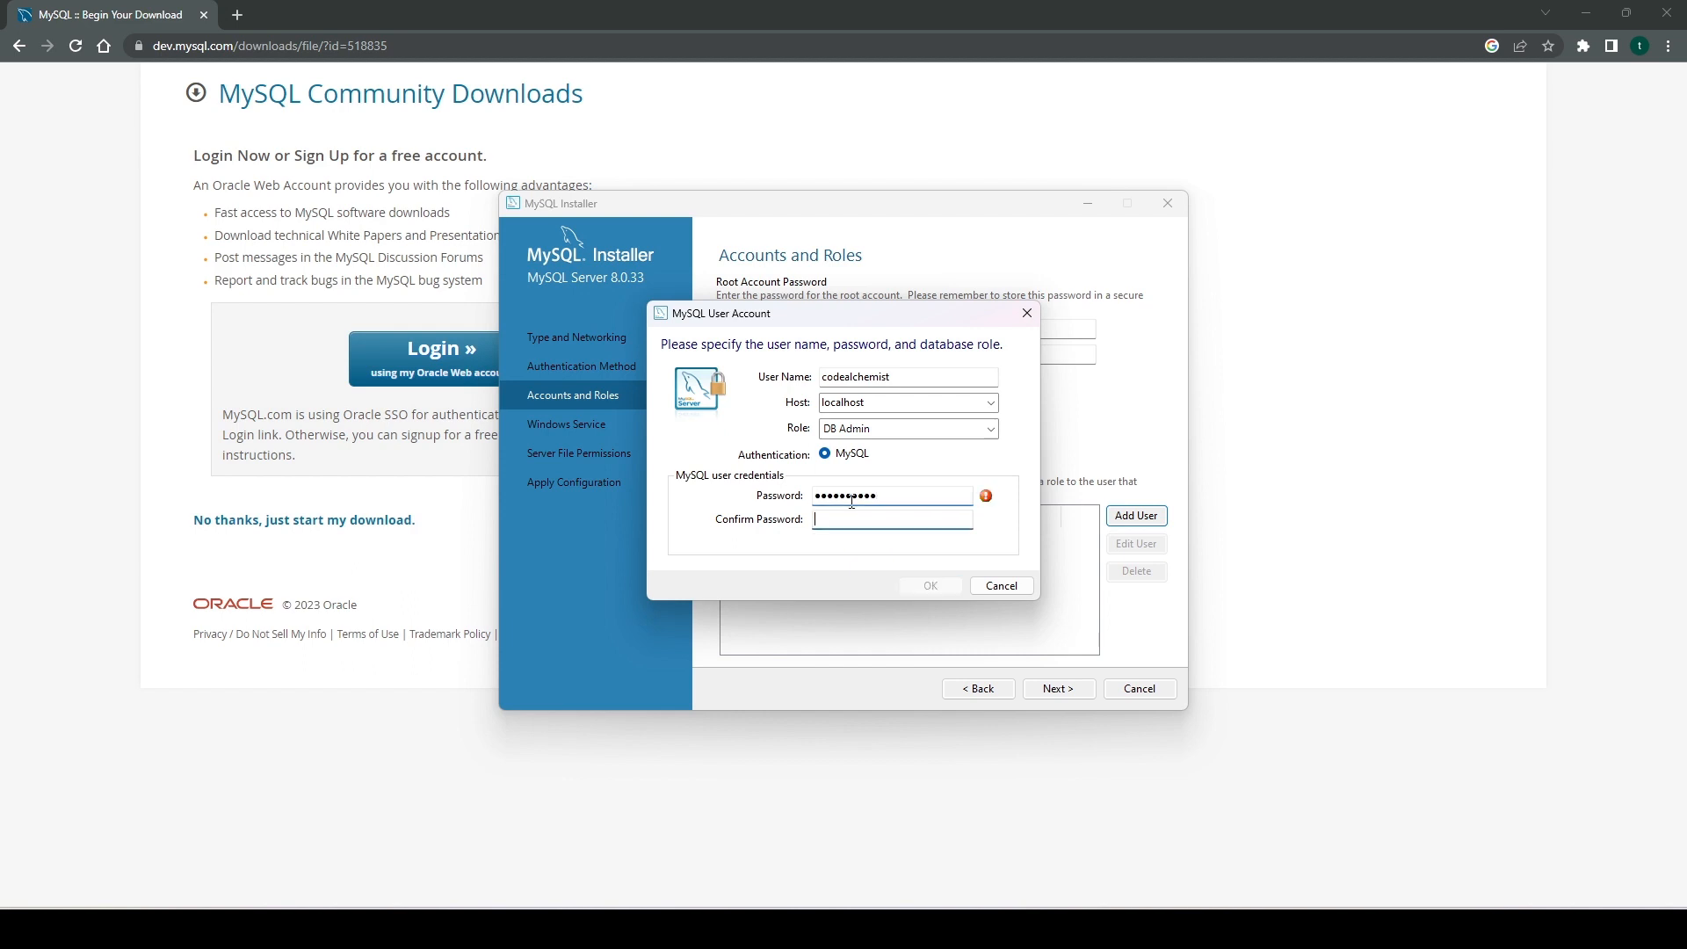
type("•••••••")
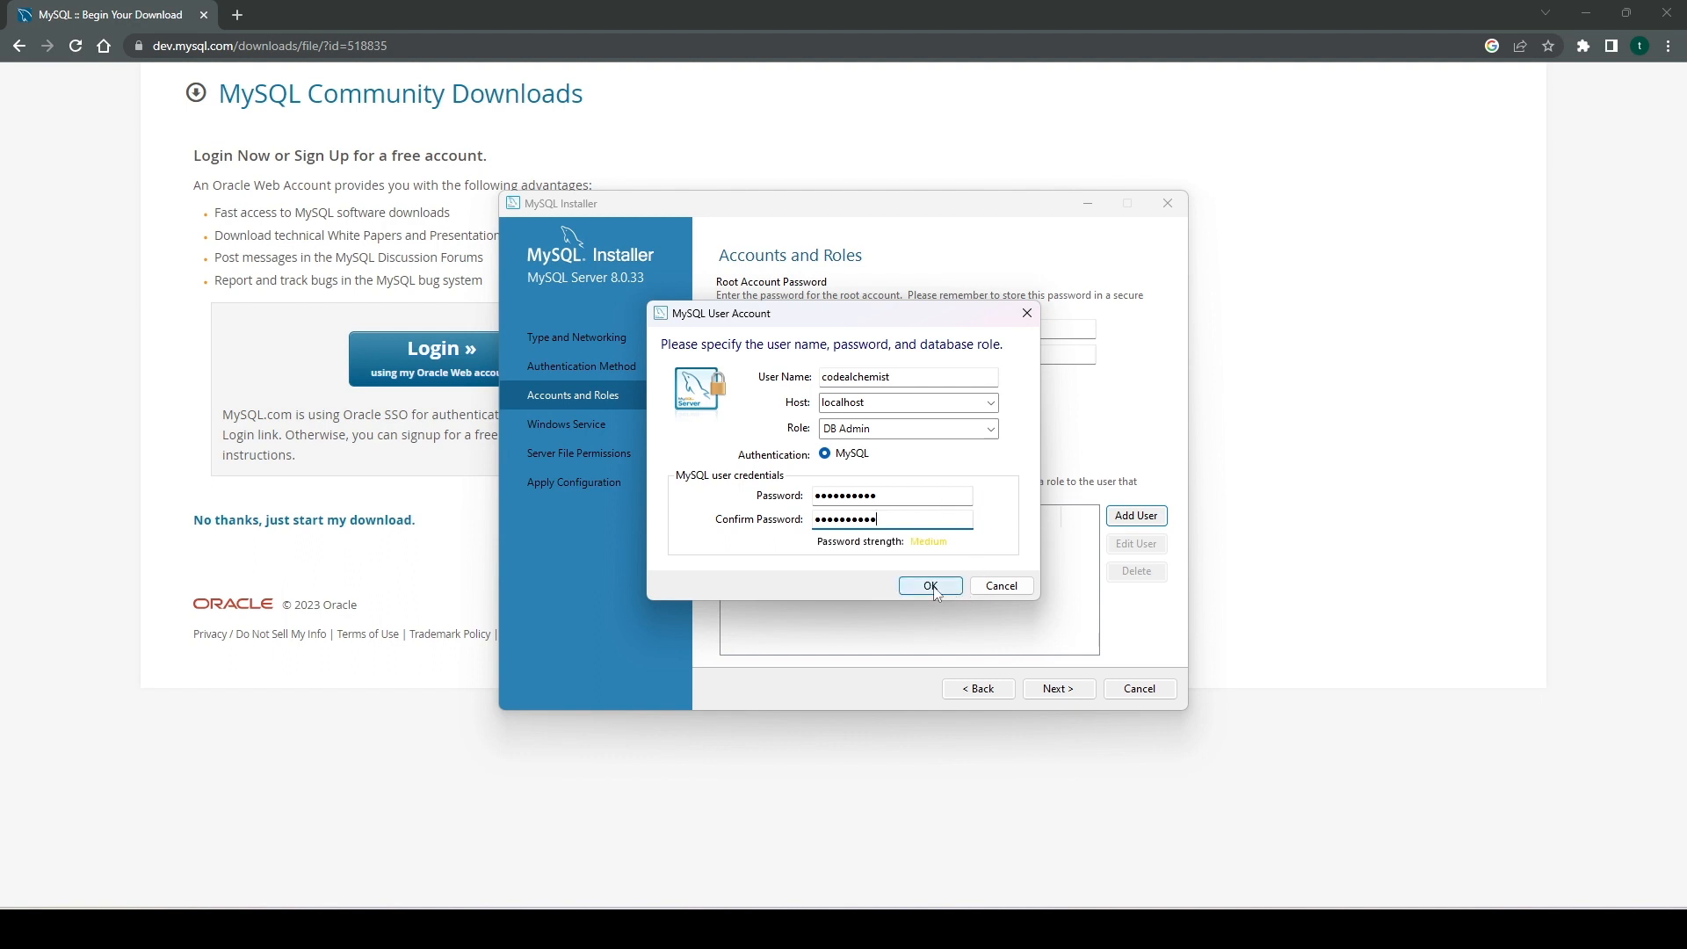
left_click(932, 587)
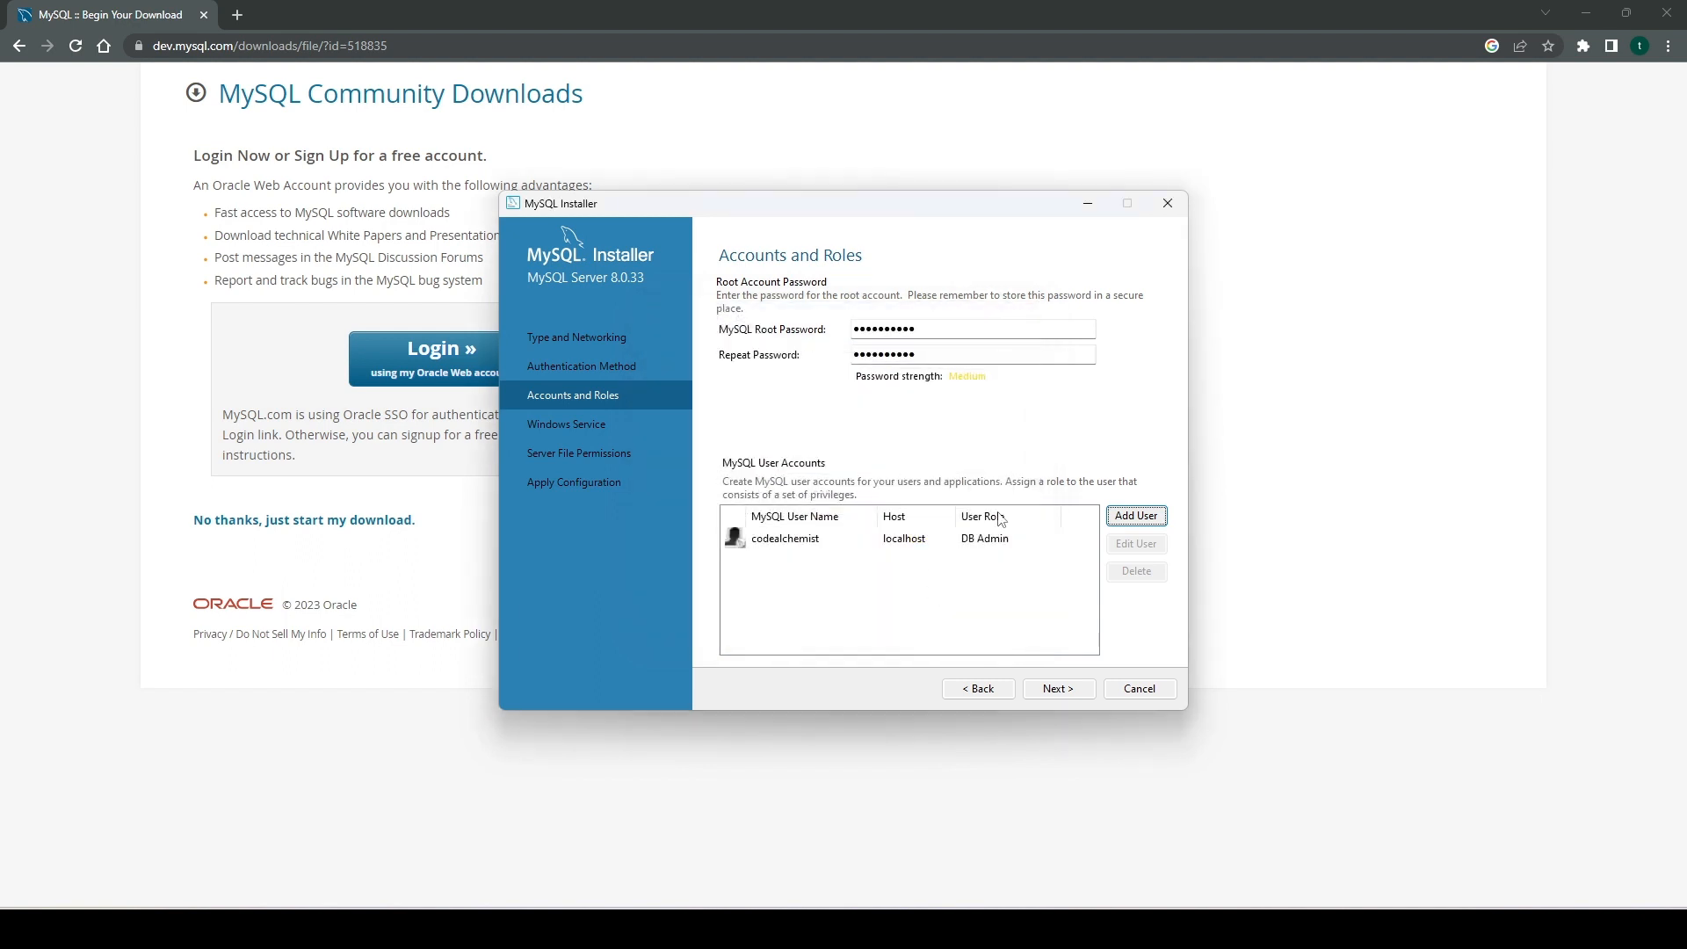
left_click(1059, 688)
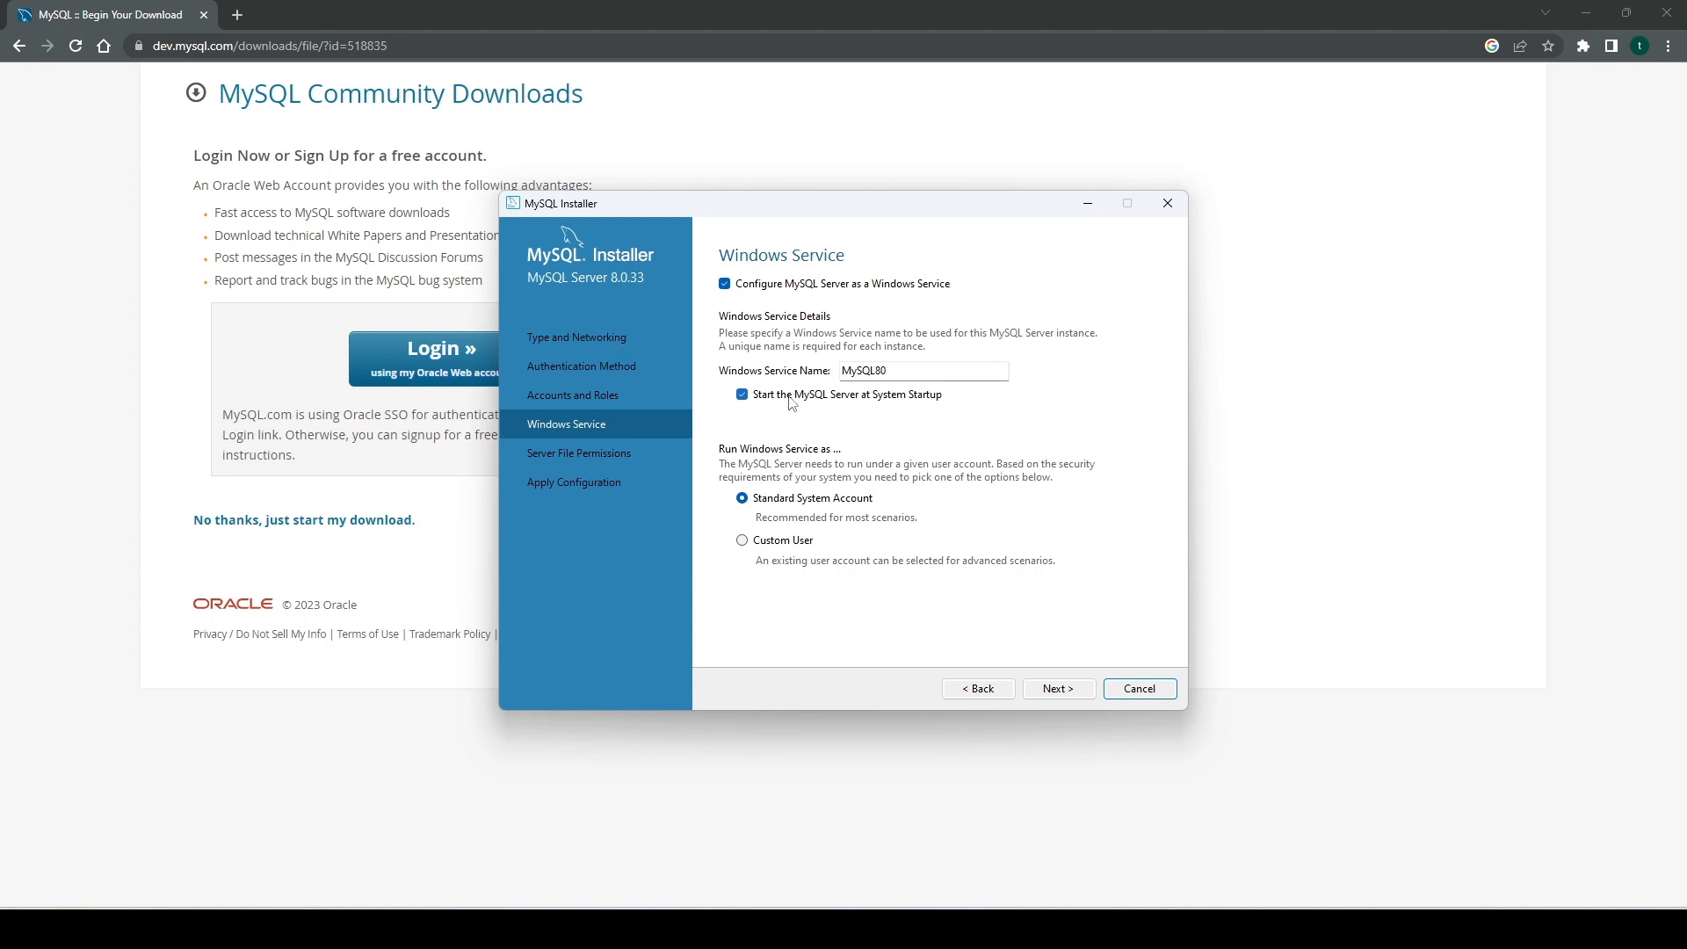
- Turn off configuring MySQL Server as a Windows service
left_click(1057, 690)
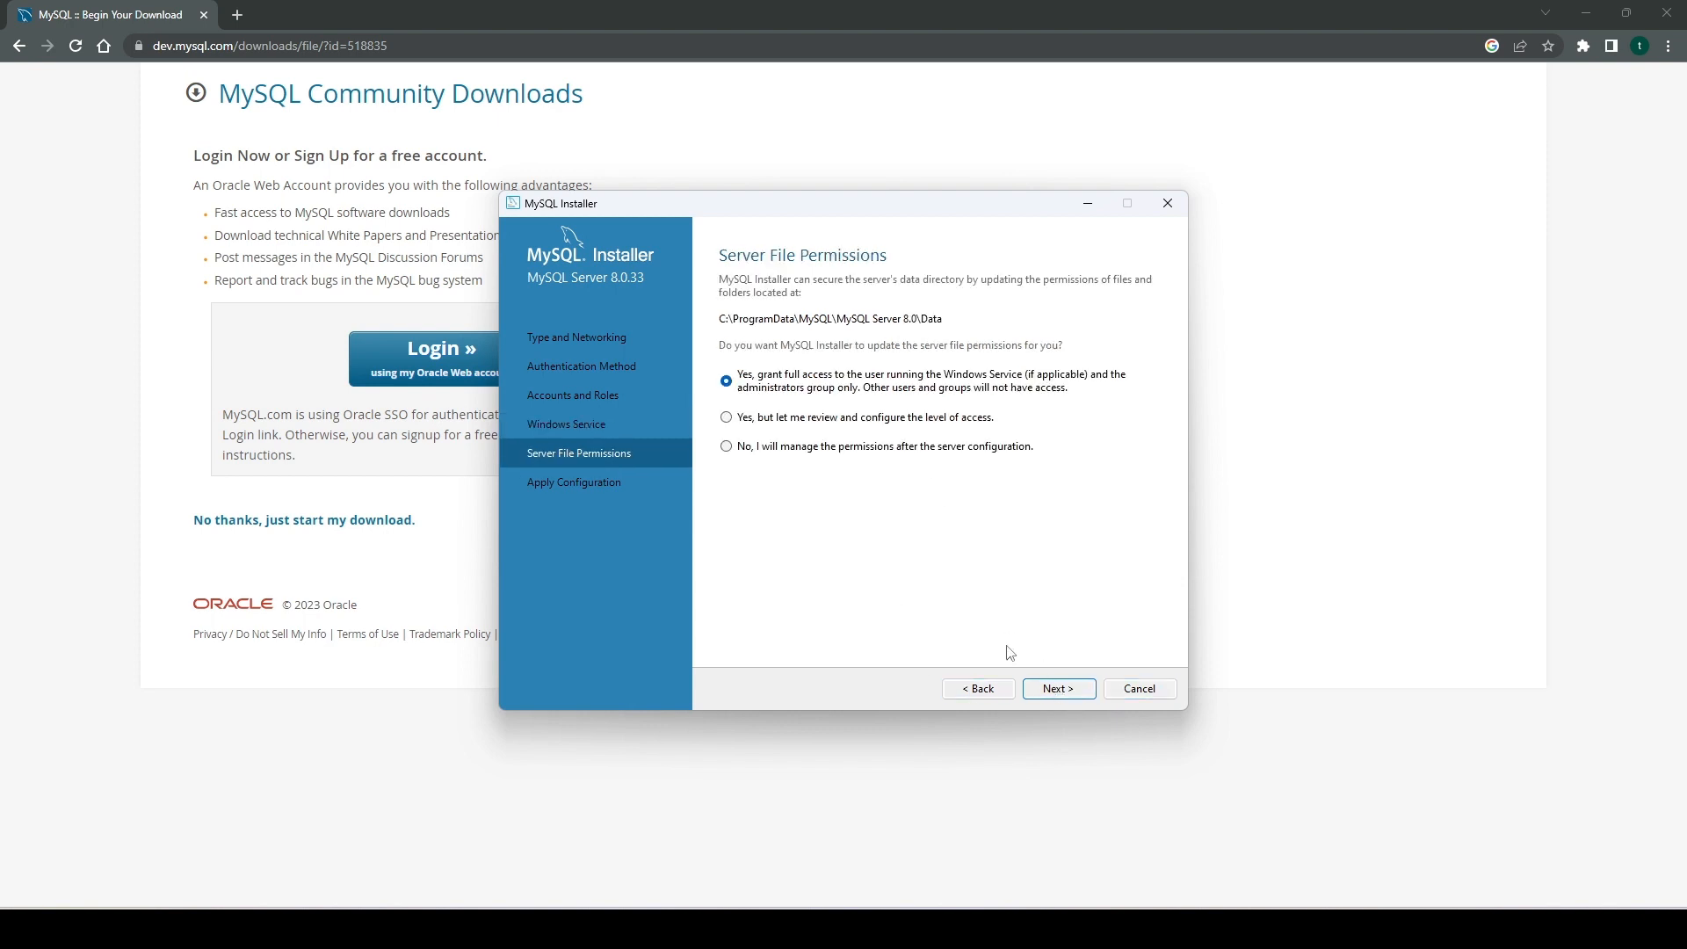
left_click(981, 690)
left_click(840, 290)
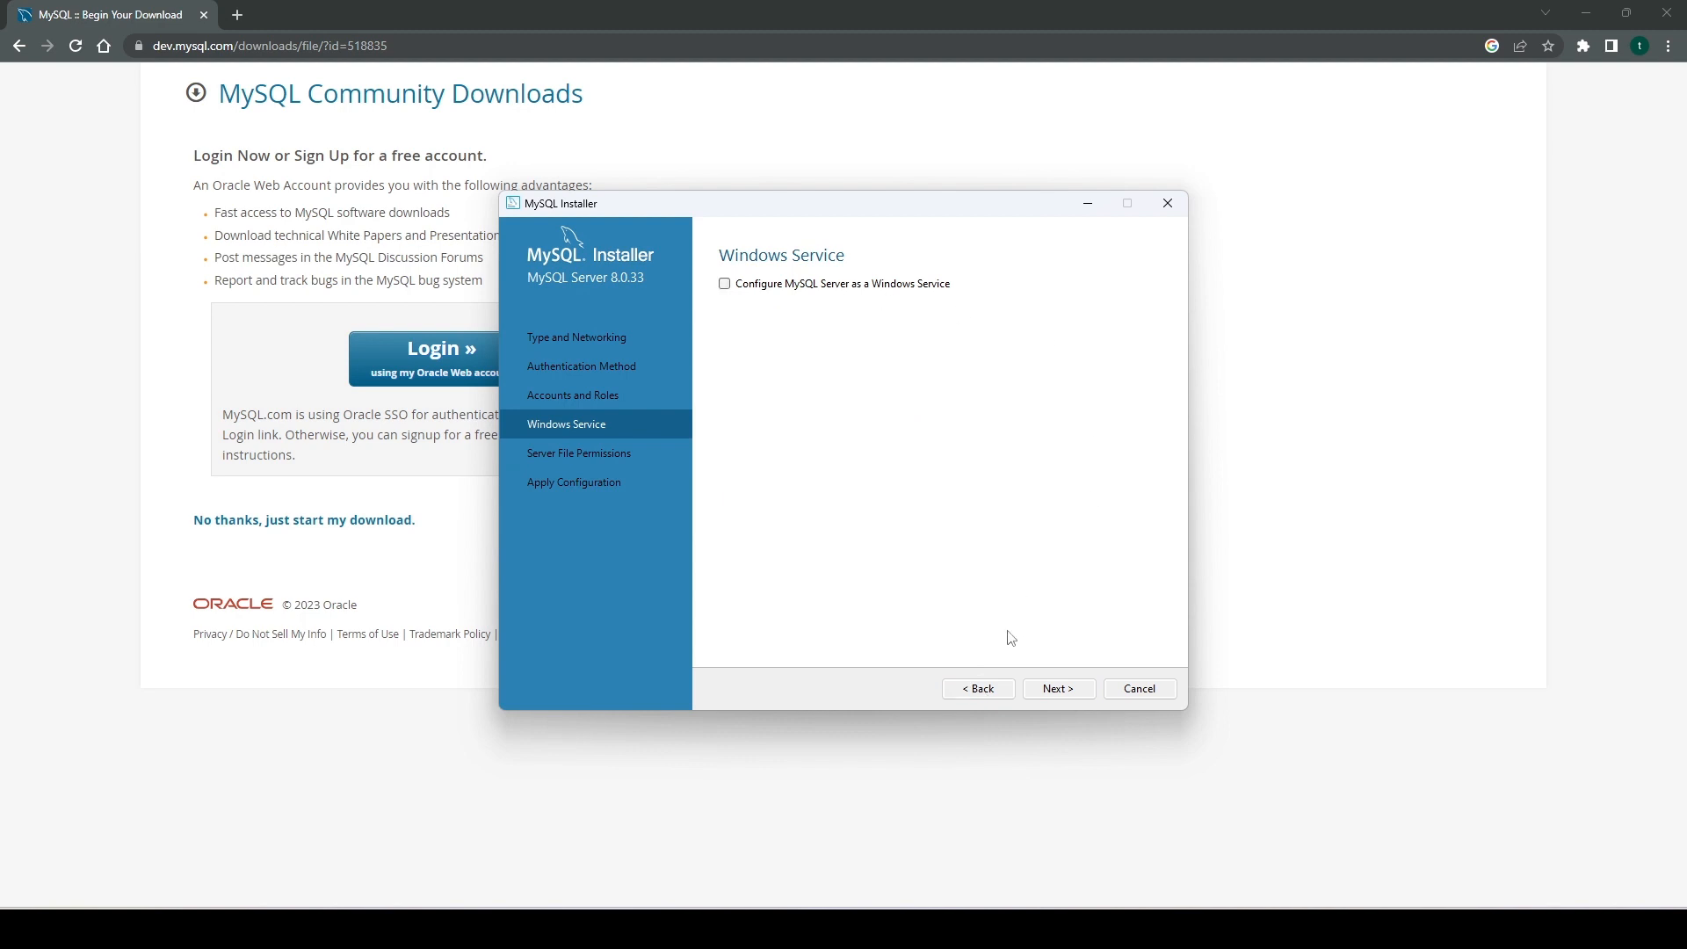
- Keep full server file access for the Windows Service user and administrators group only, and execute the MySQL Server configuration
left_click(1052, 692)
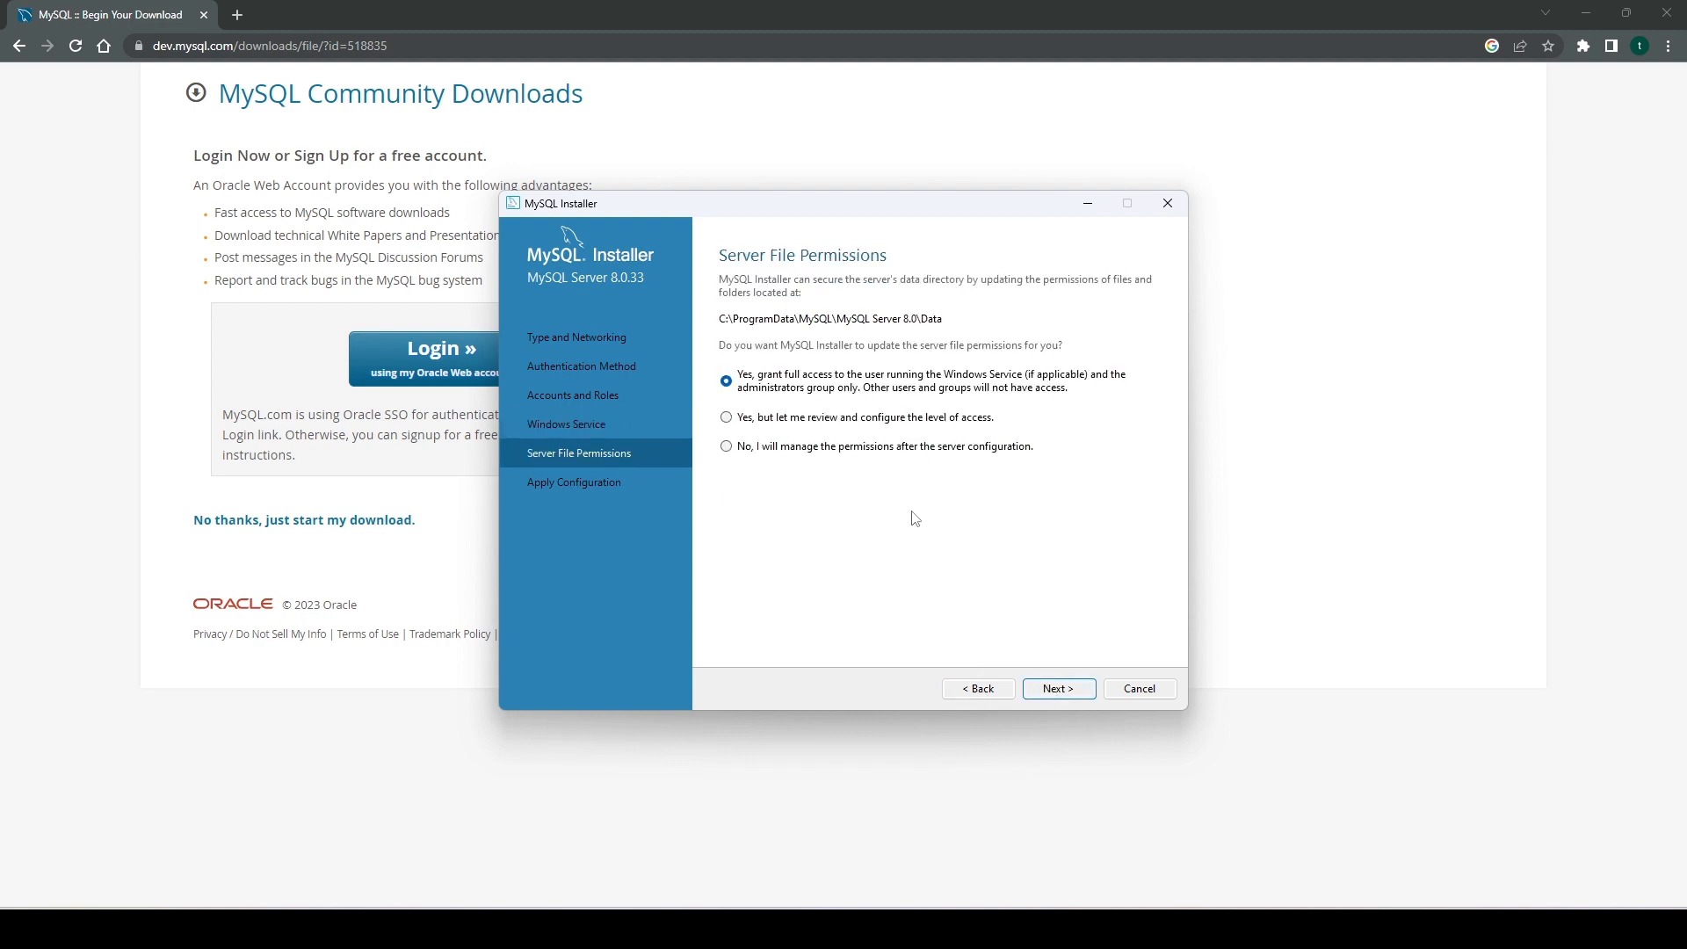
left_click(1082, 695)
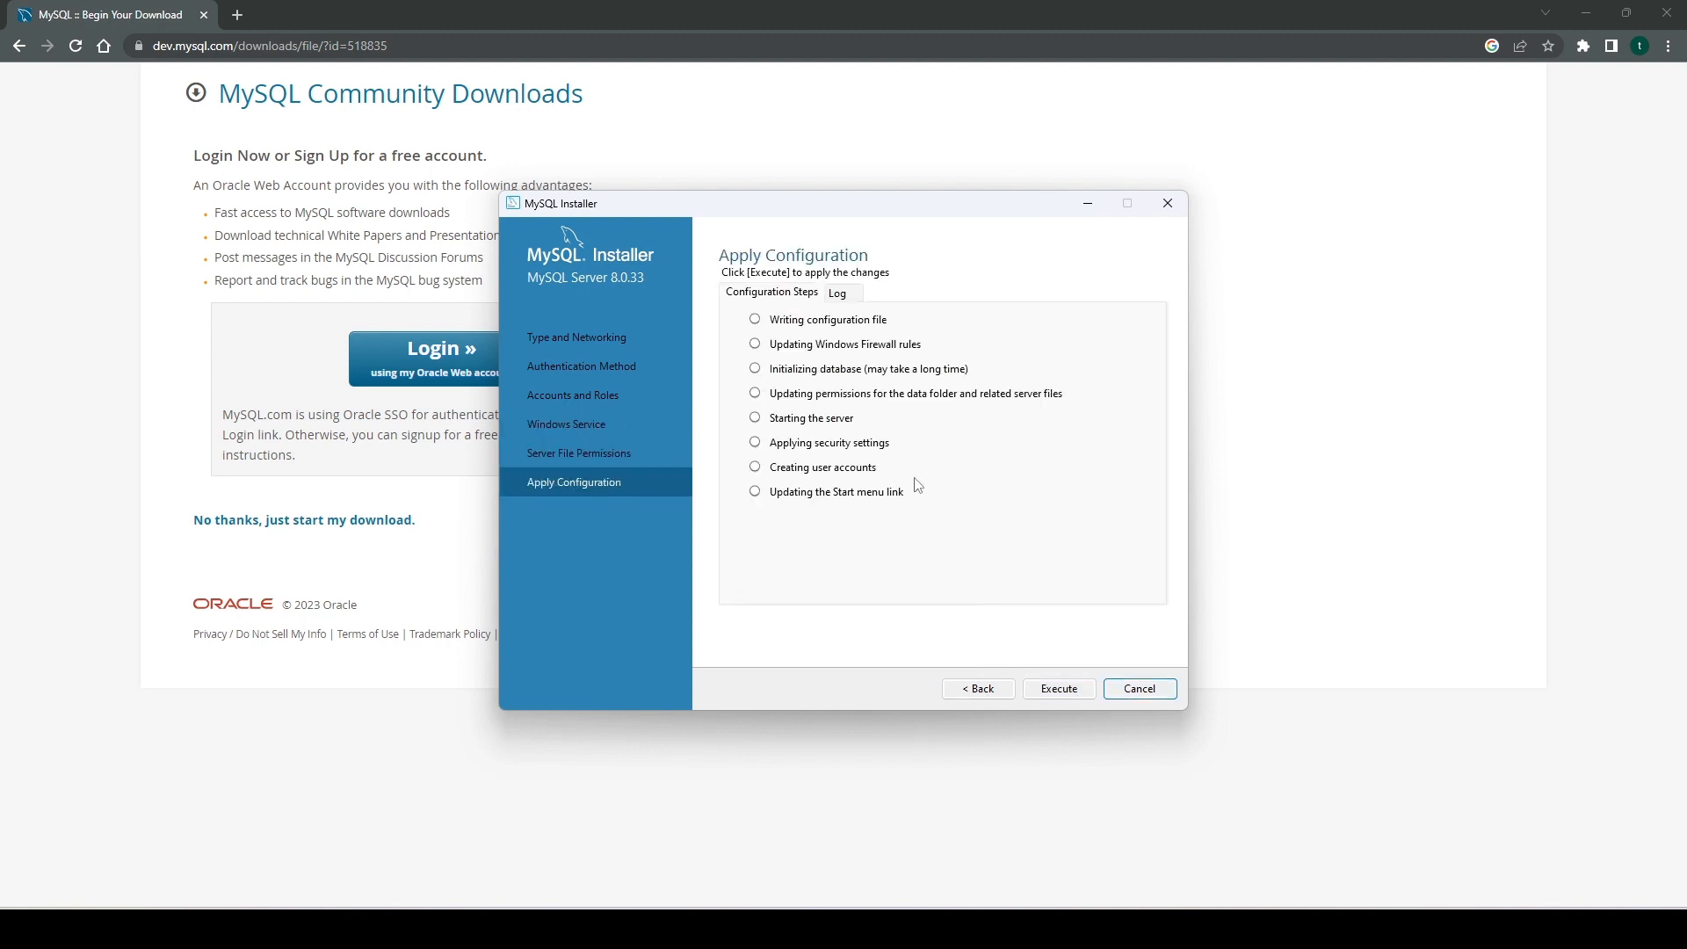
left_click(1058, 692)
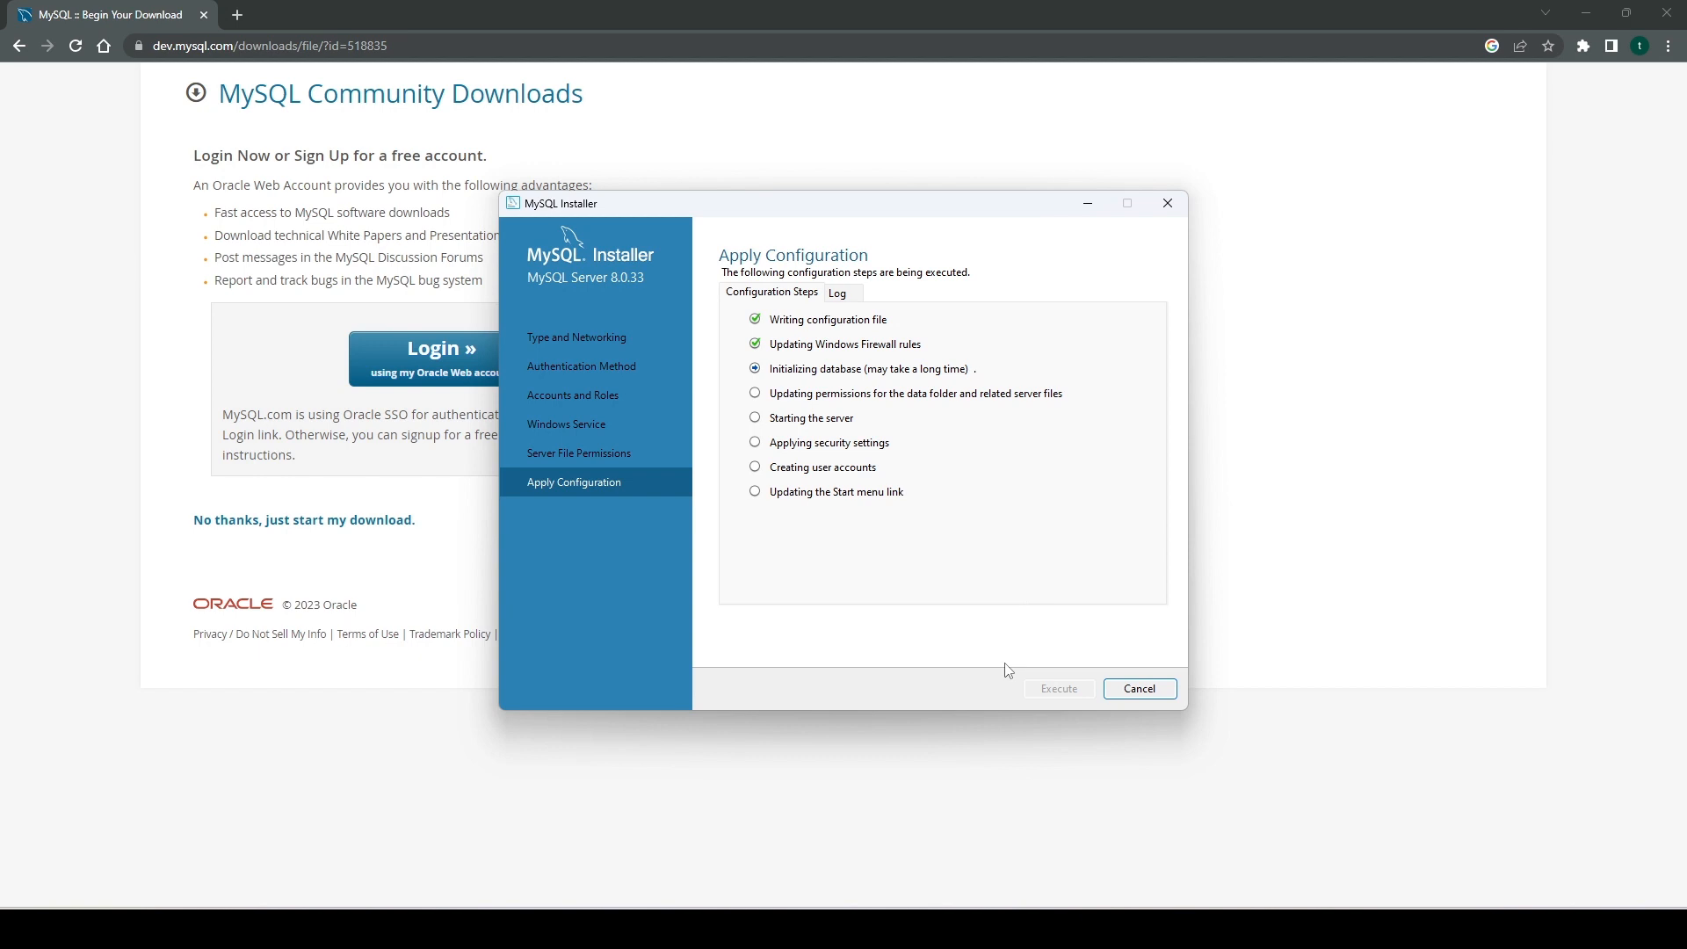
- Finish the product configuration and complete the installation with MySQL Workbench set to start after setup
left_click(1114, 694)
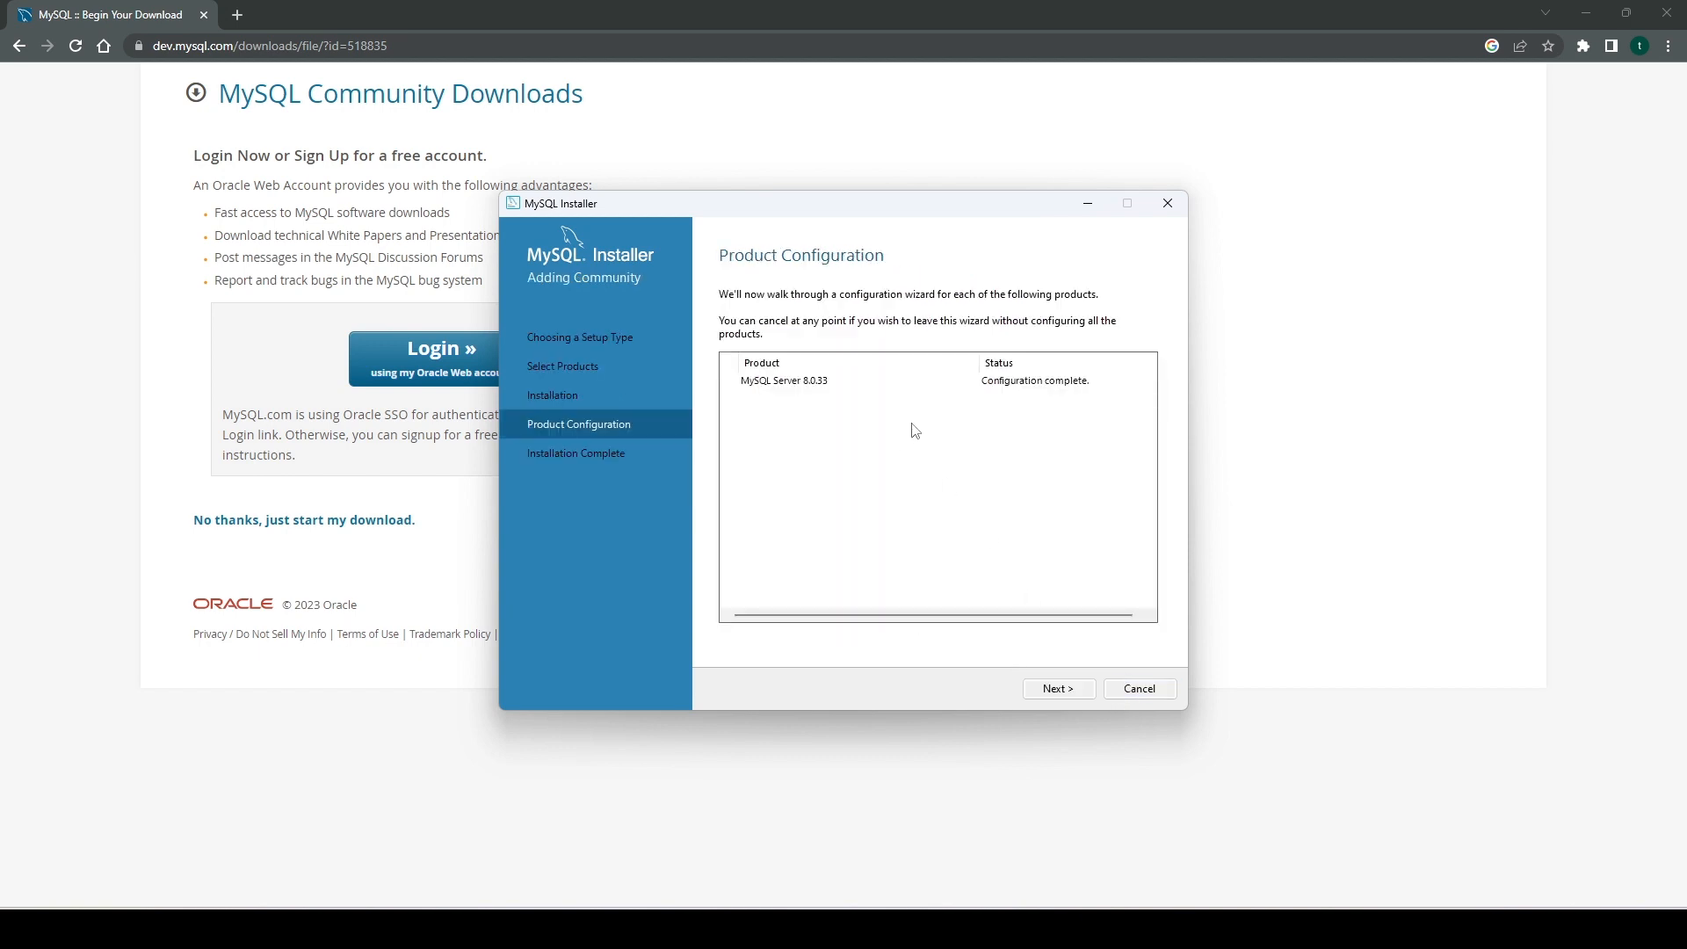
left_click(1058, 691)
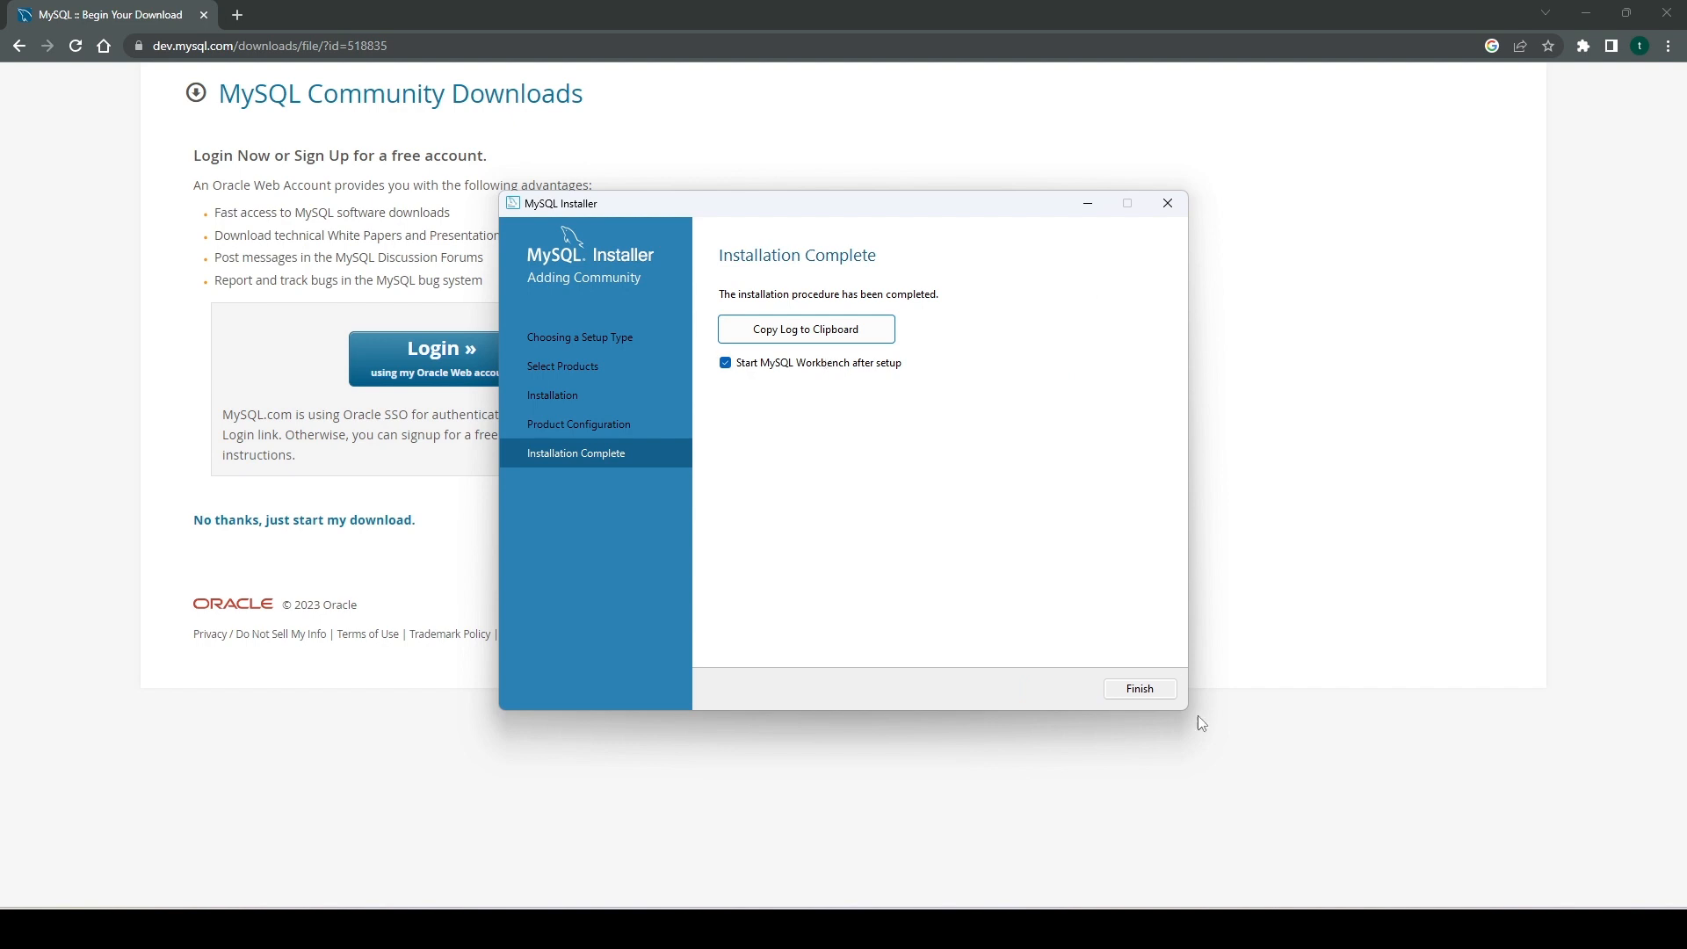
left_click(1136, 689)
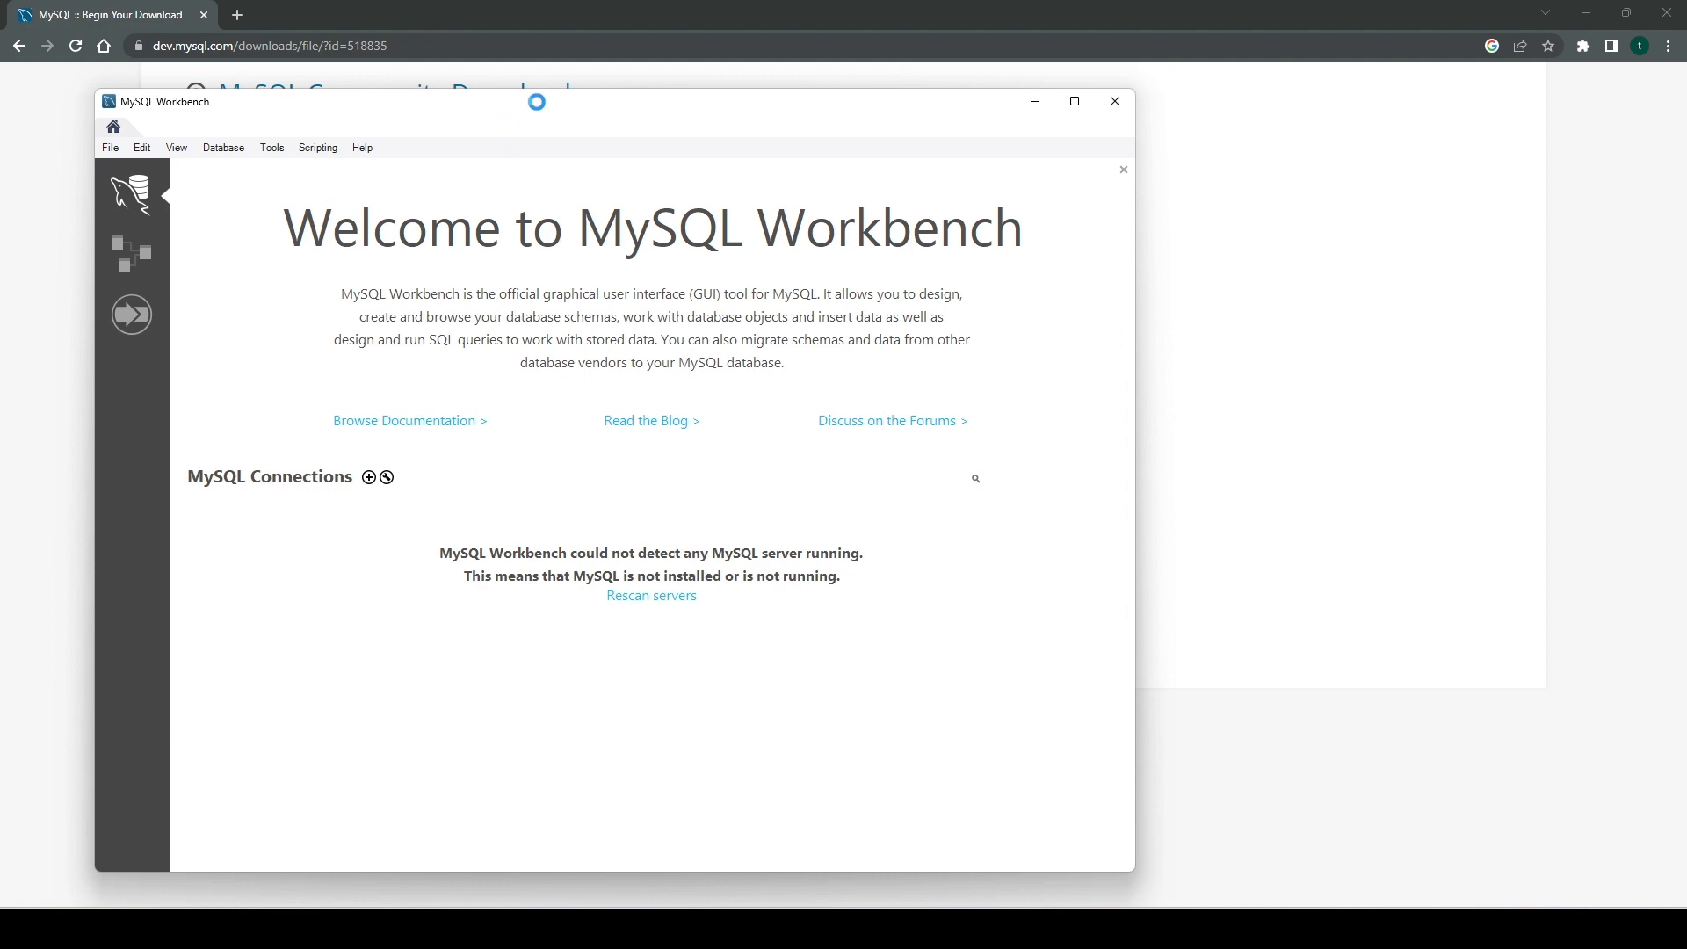
- Start a new MySQL connection in MySQL Workbench and name it demo
left_click_drag(537, 102, 810, 98)
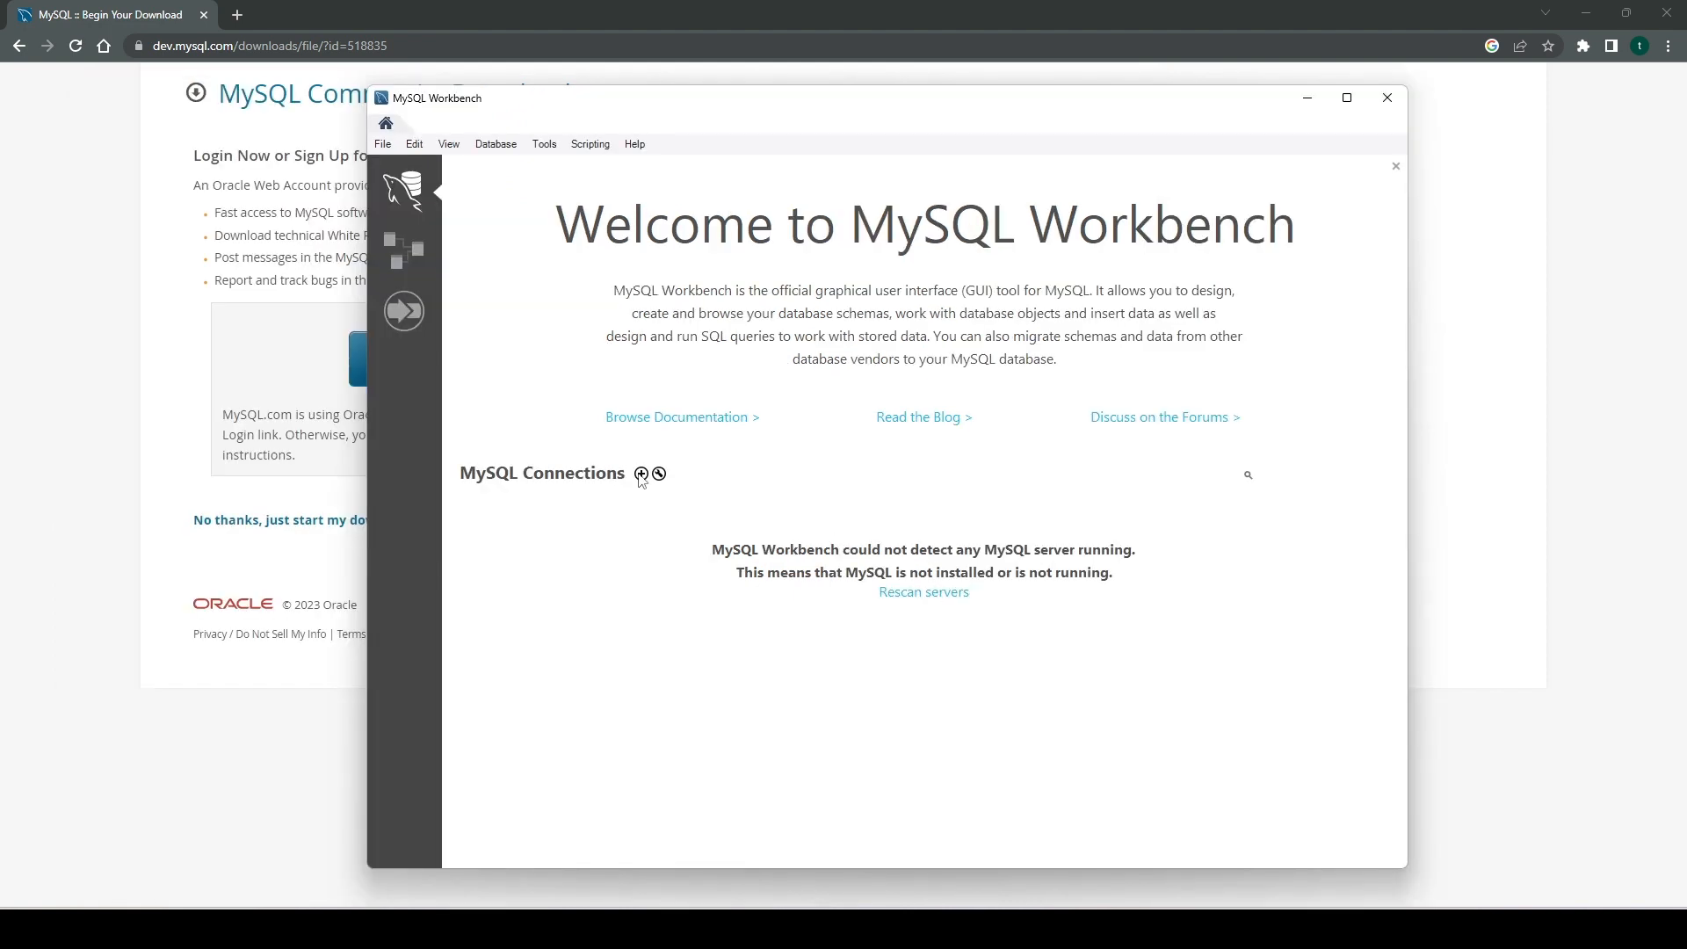
left_click(640, 474)
left_click(701, 305)
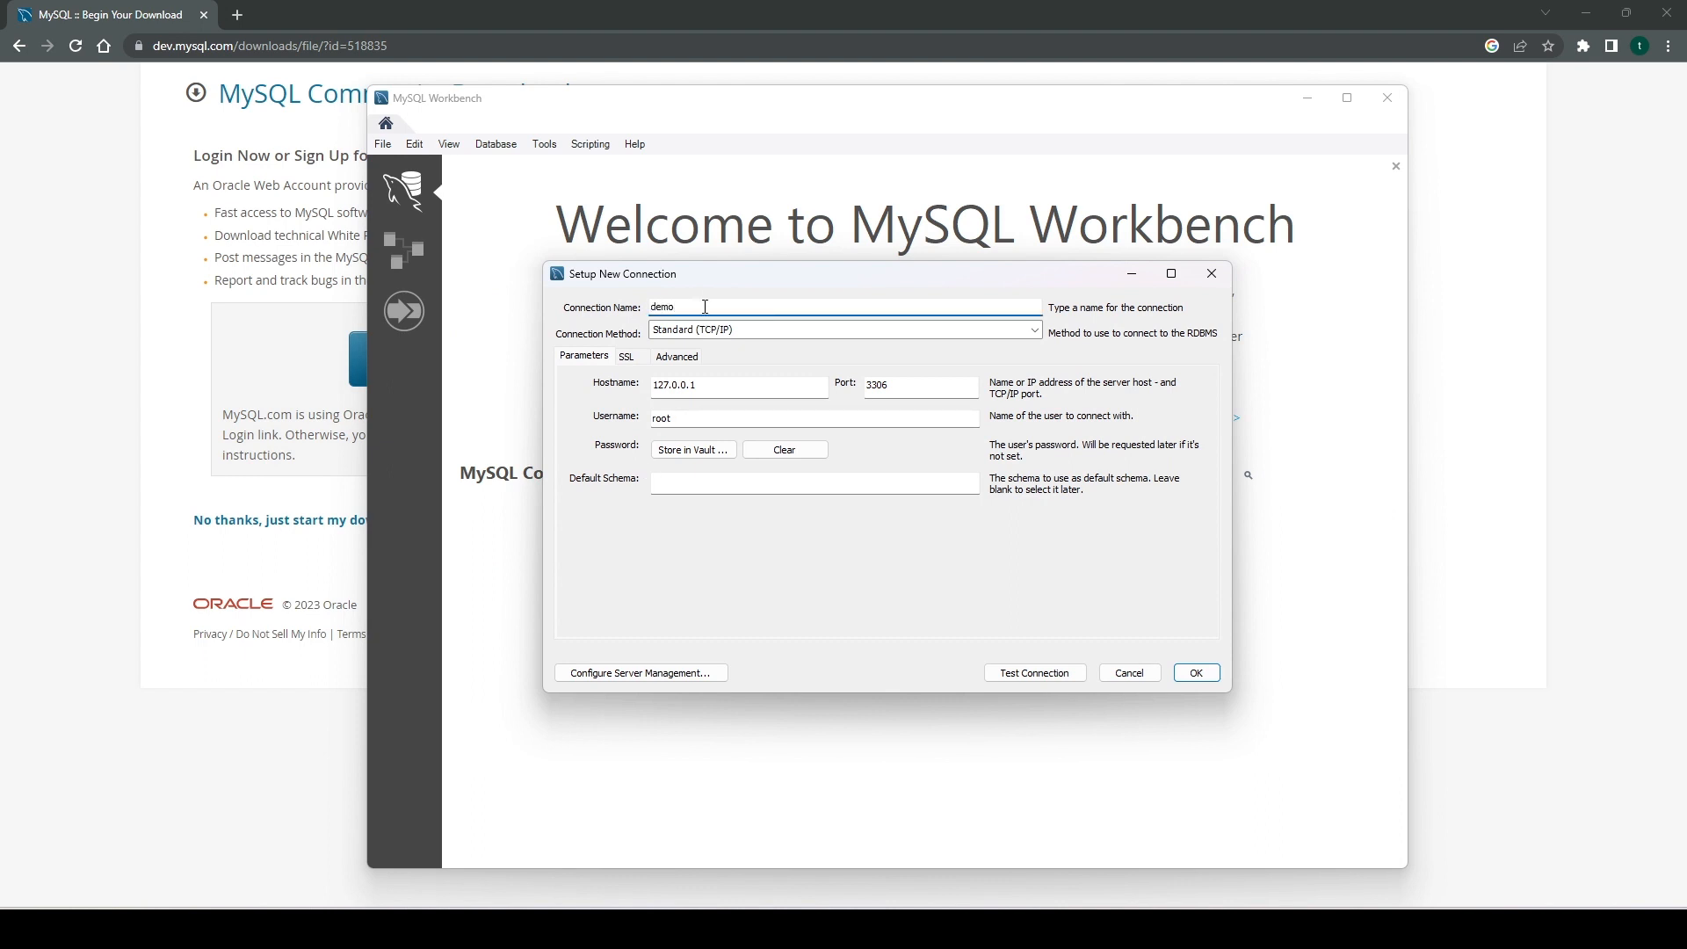
type("demo")
- Set the demo connection's username to codealchemist and start a connection test
left_click(697, 423)
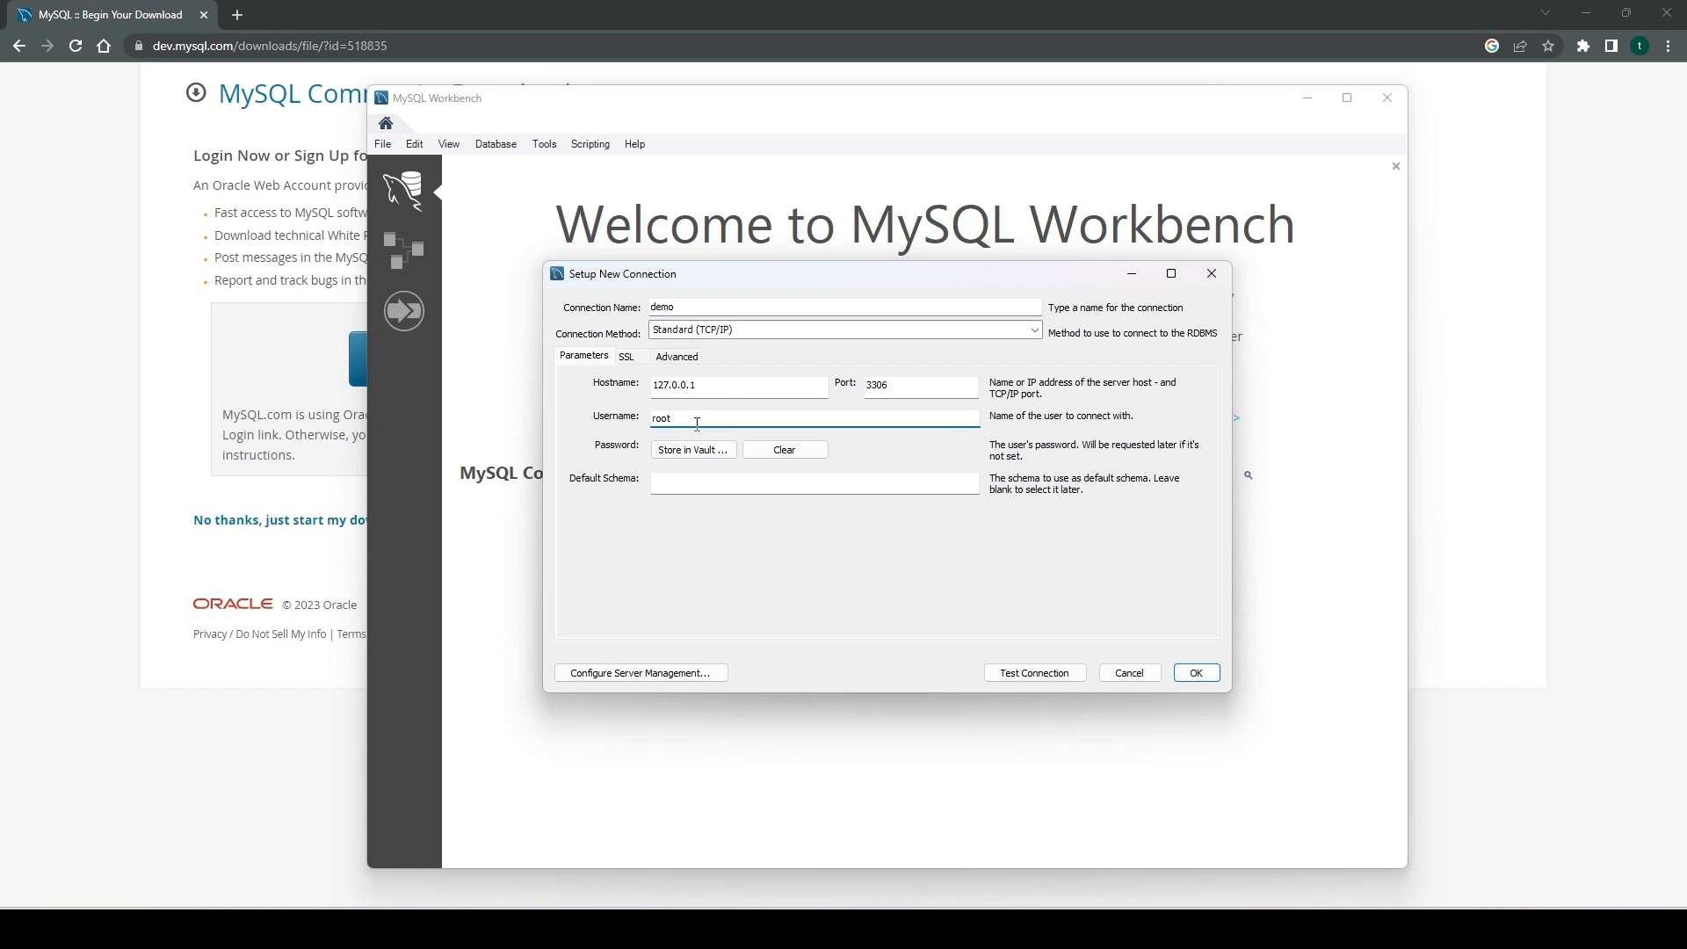
double_click(696, 424)
type("codealchemis")
left_click(1047, 678)
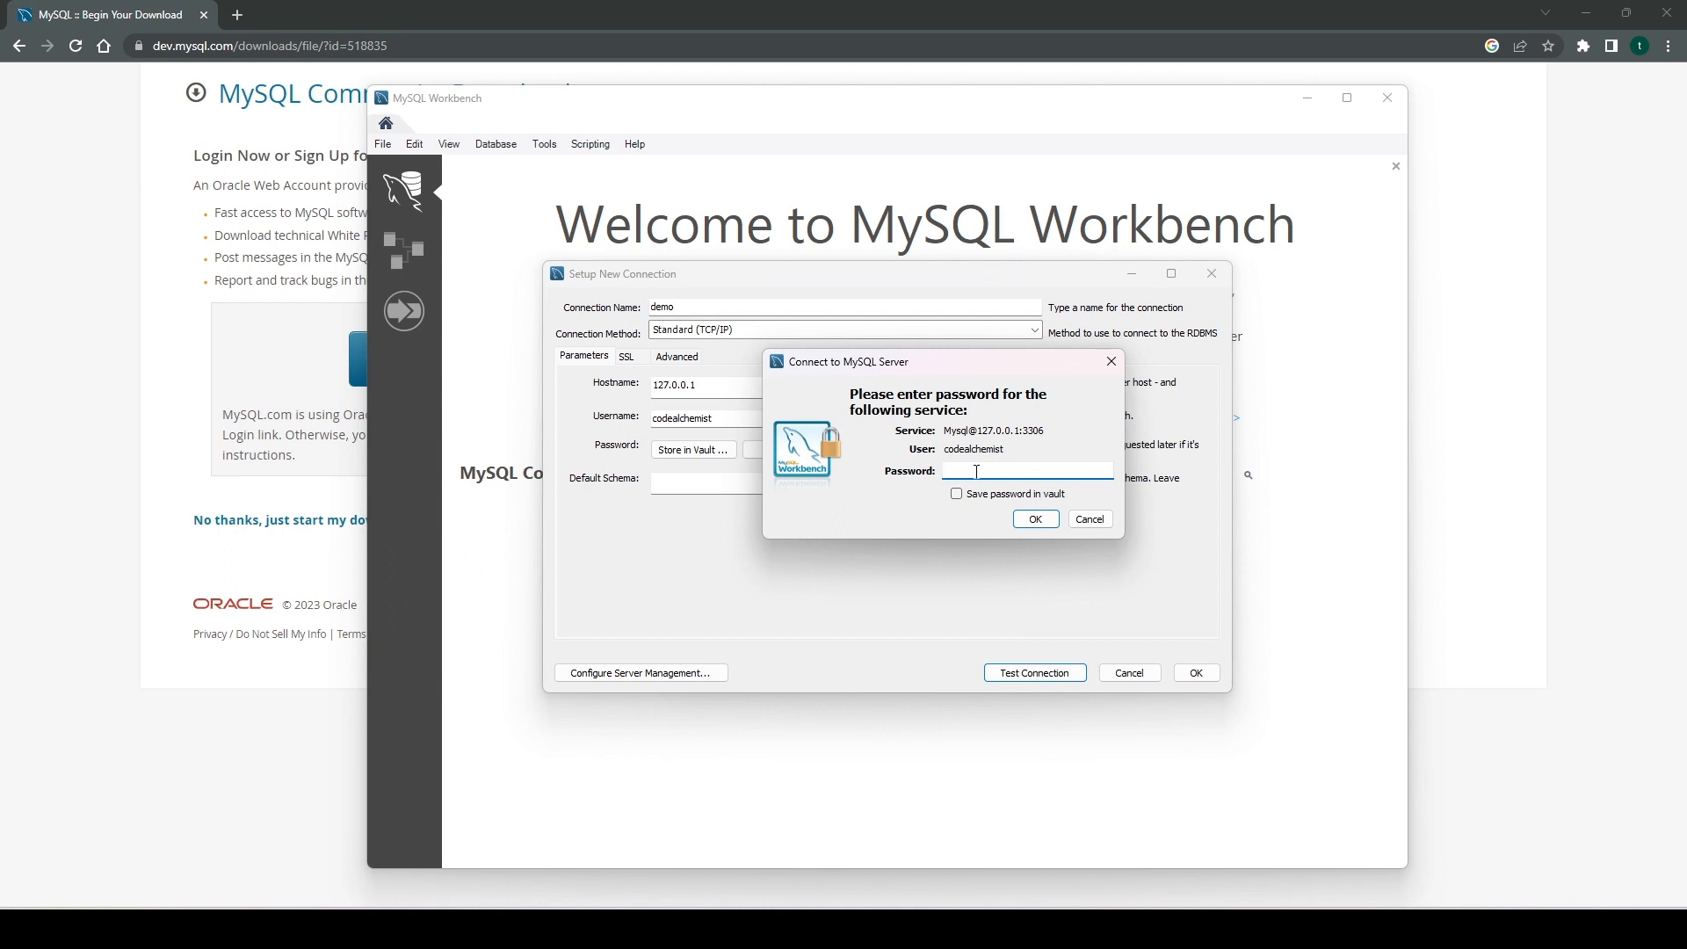